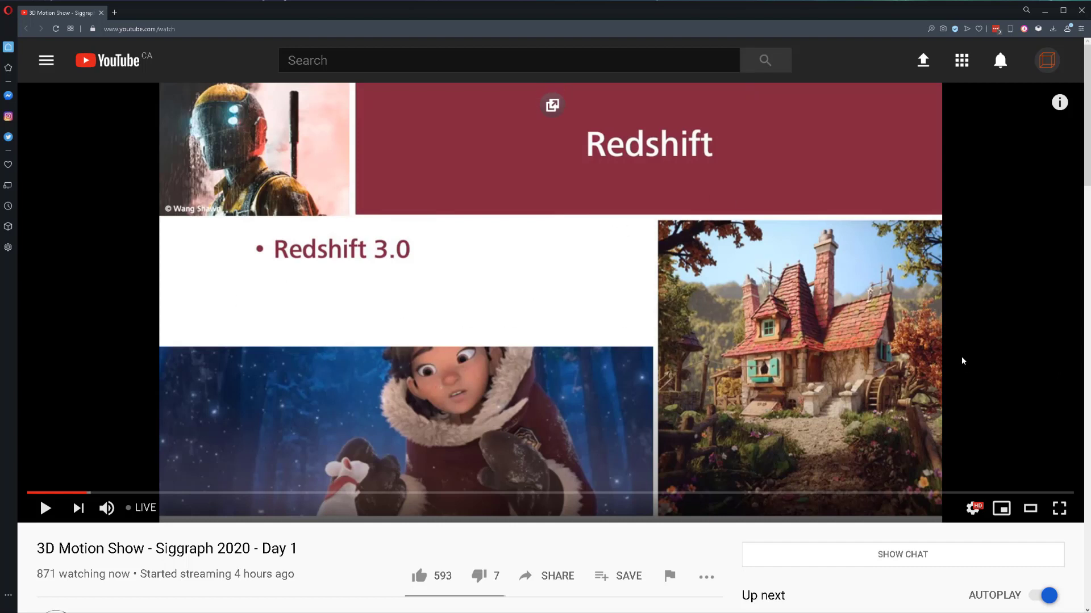
pyautogui.click(1023, 386)
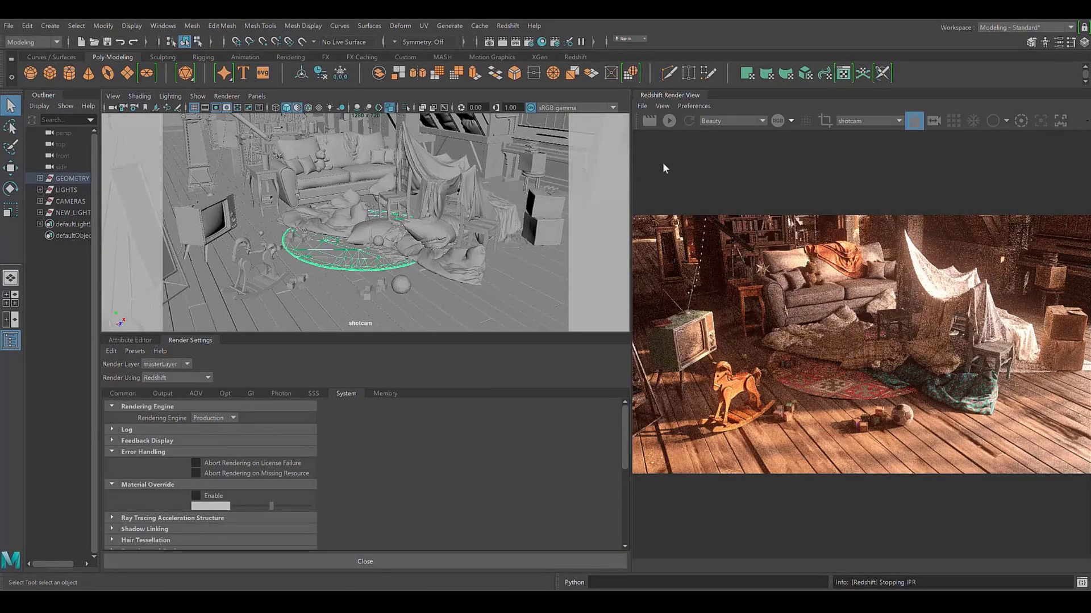
# - Start the interactive render with the Production engine and examine its refresh speed from several shotcam angles around the rug and sofa
pyautogui.click(669, 120)
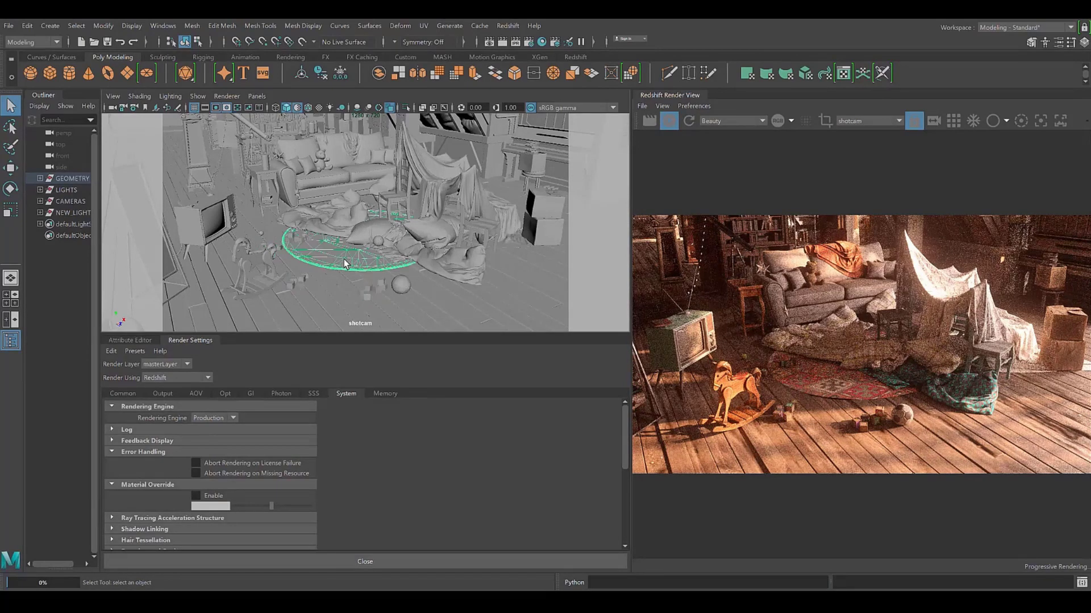
pyautogui.keyDown('alt'); pyautogui.moveTo(328, 270); pyautogui.dragTo(339, 270); pyautogui.keyUp('alt')
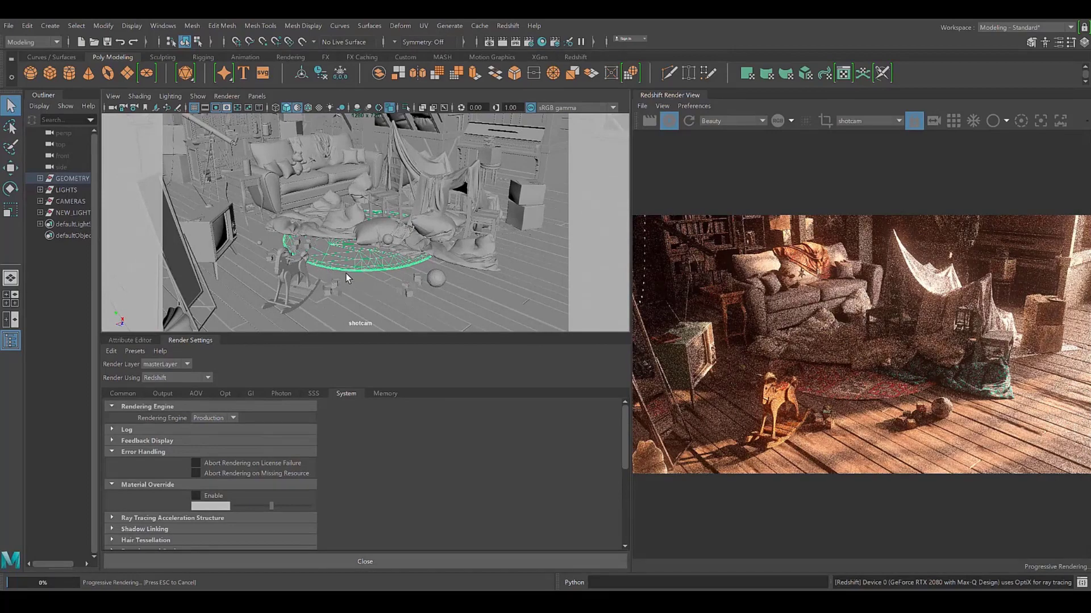
pyautogui.keyDown('alt'); pyautogui.moveTo(345, 274); pyautogui.dragTo(317, 287, button='middle'); pyautogui.keyUp('alt')
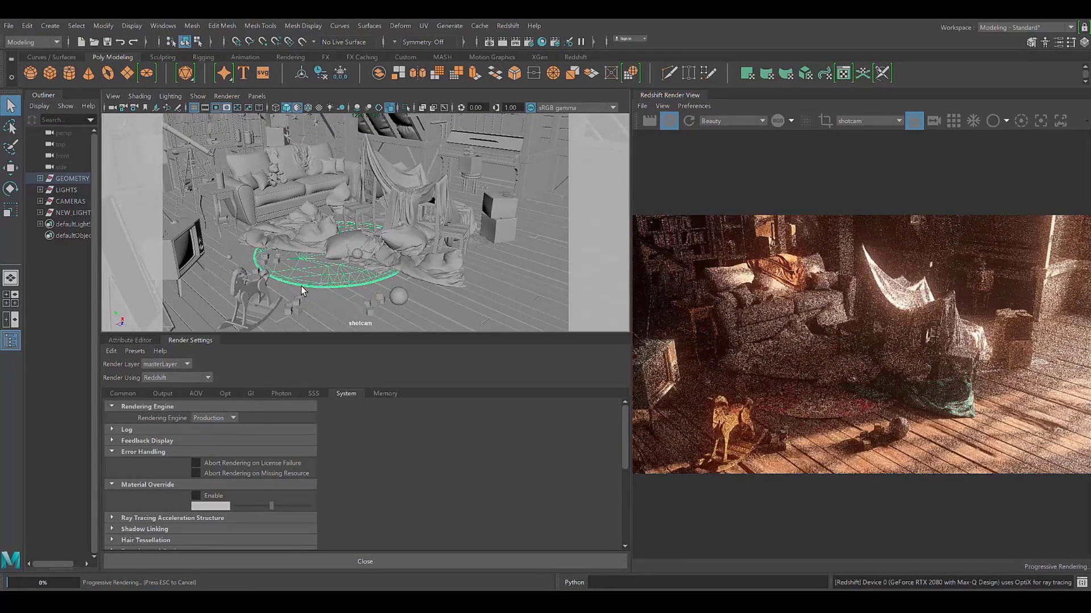
pyautogui.keyDown('alt'); pyautogui.moveTo(290, 291); pyautogui.dragTo(351, 289); pyautogui.keyUp('alt')
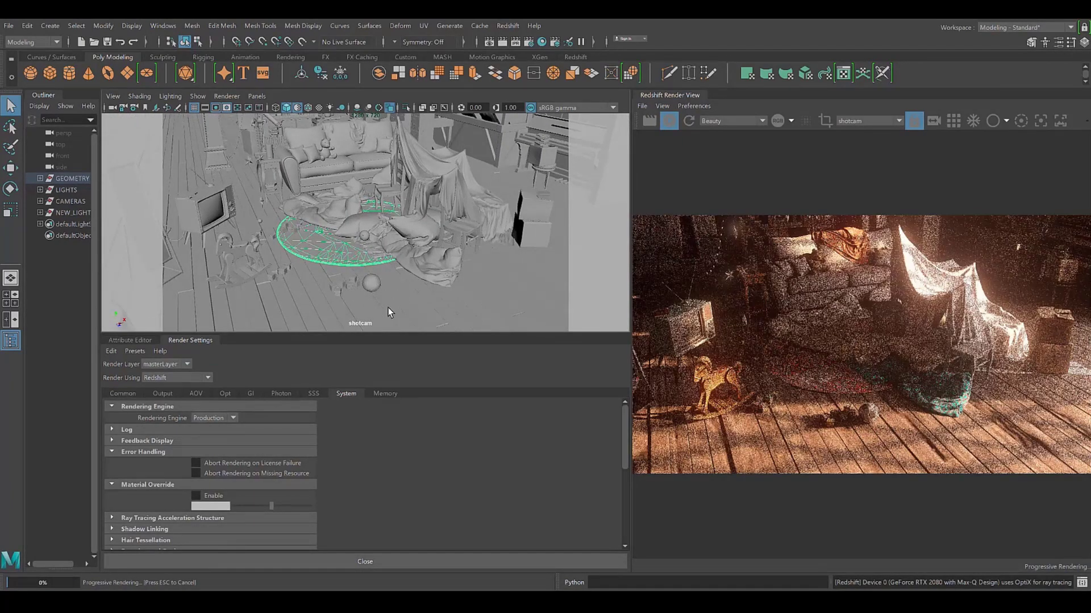
pyautogui.keyDown('alt'); pyautogui.moveTo(387, 308); pyautogui.dragTo(376, 298); pyautogui.keyUp('alt')
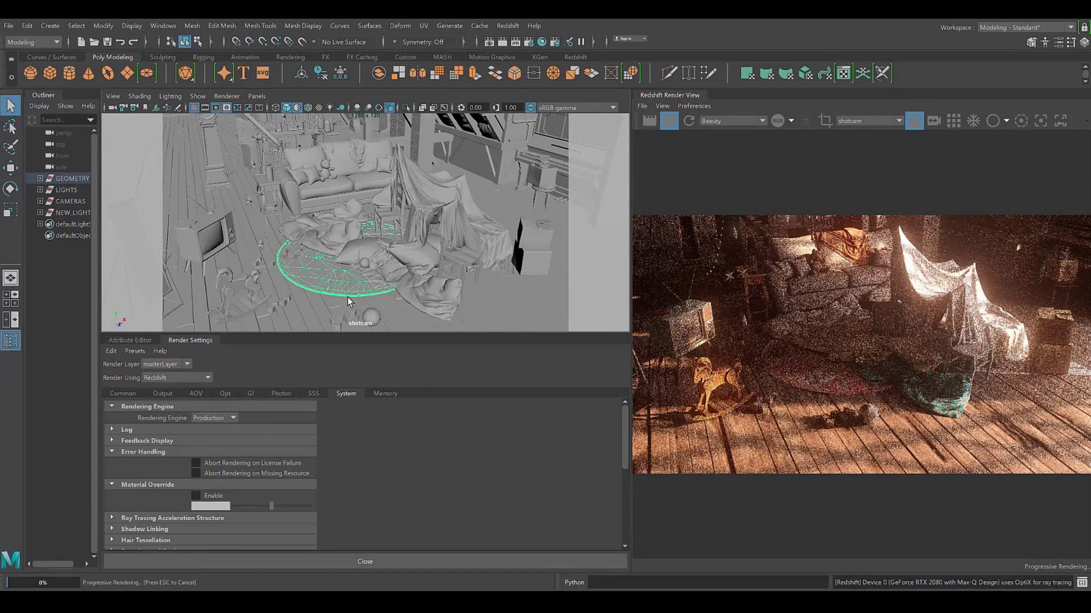
pyautogui.keyDown('alt'); pyautogui.moveTo(347, 297); pyautogui.dragTo(414, 293, button='right'); pyautogui.keyUp('alt')
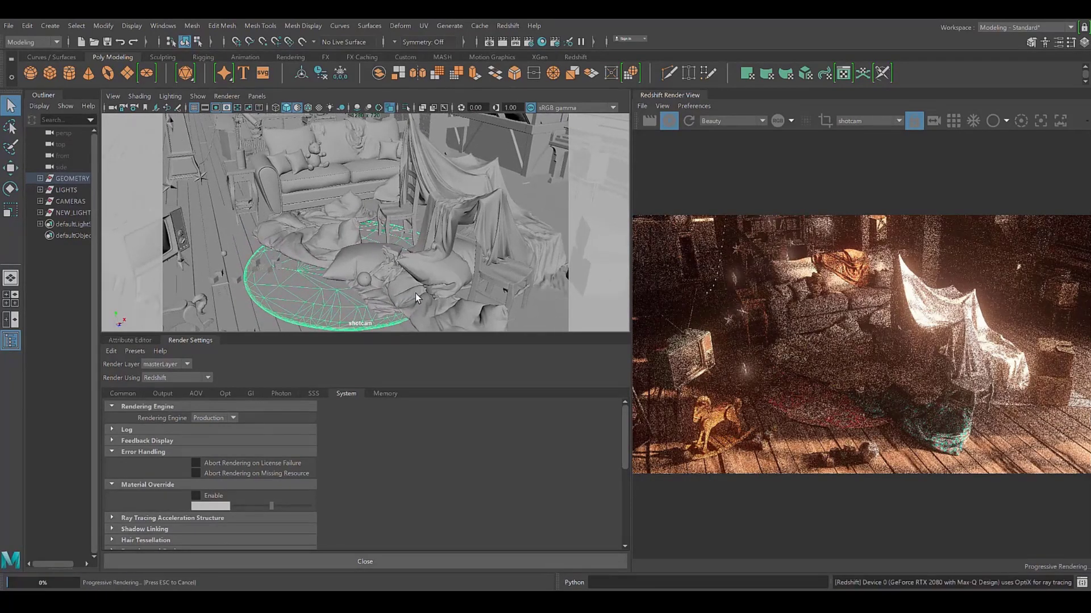
pyautogui.keyDown('alt'); pyautogui.moveTo(407, 295); pyautogui.dragTo(364, 284); pyautogui.keyUp('alt')
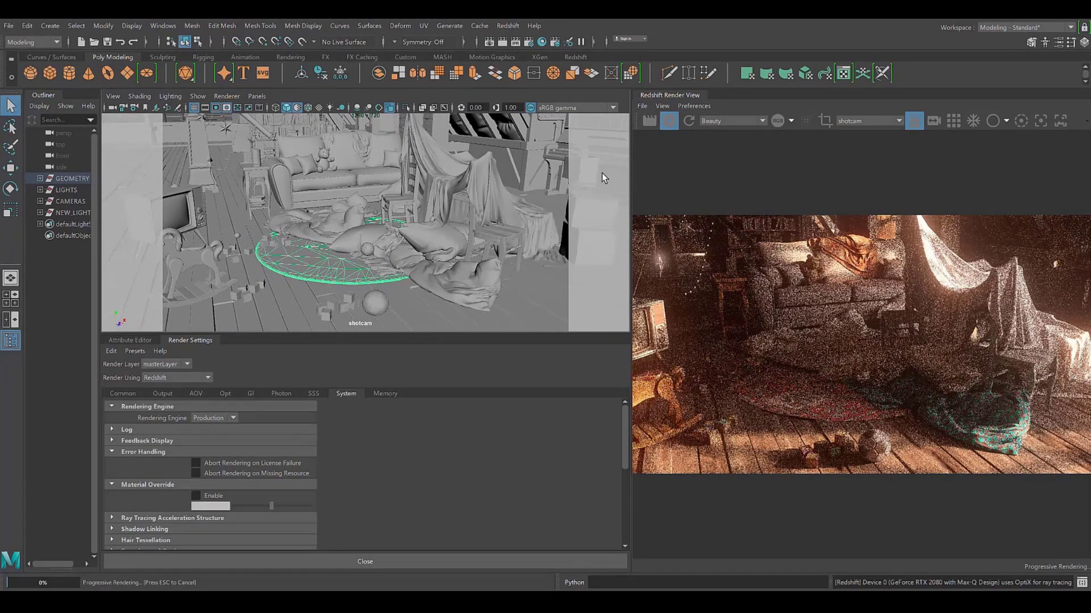
# - Stop the interactive render, set the Redshift rendering engine to RT, and restart the render
pyautogui.click(670, 123)
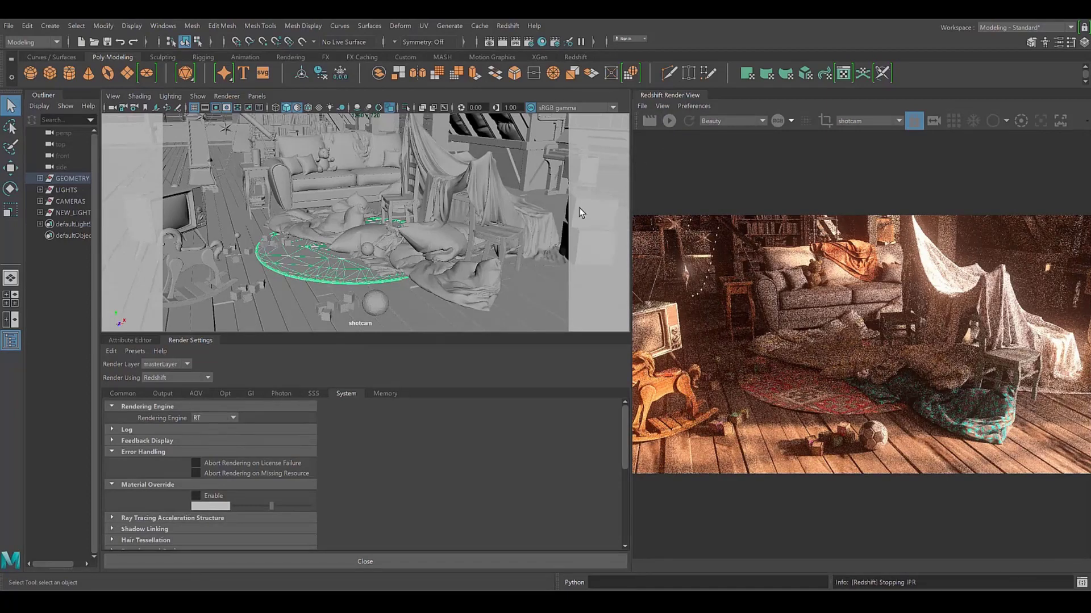
pyautogui.click(670, 122)
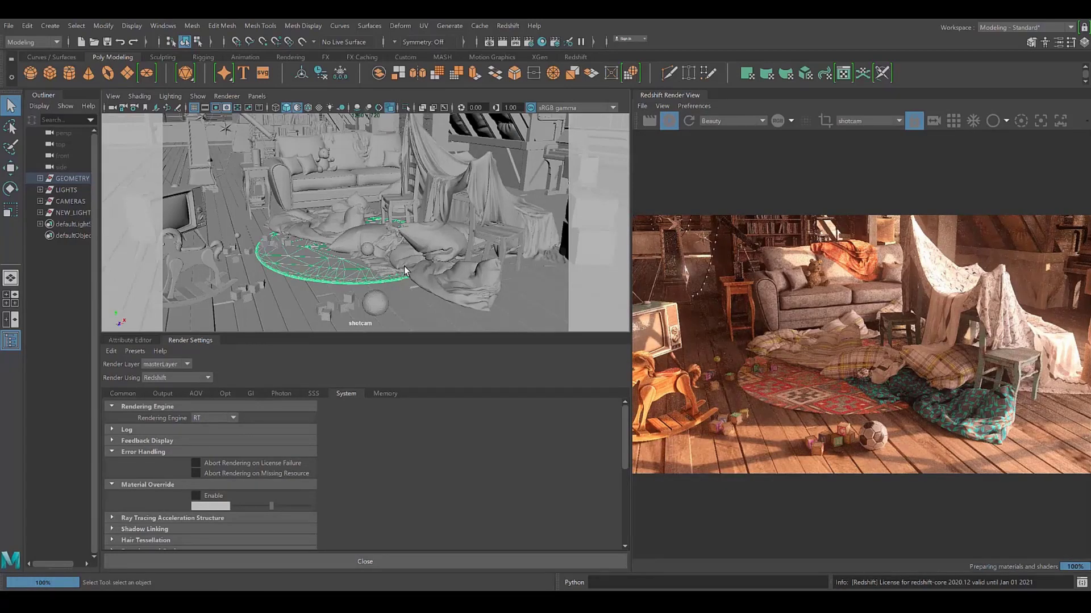
# - Examine the RT render of the attic from different shotcam angles, including the rocking horse, television, draped tent and cardboard boxes
pyautogui.keyDown('alt'); pyautogui.moveTo(372, 268); pyautogui.dragTo(392, 271); pyautogui.keyUp('alt')
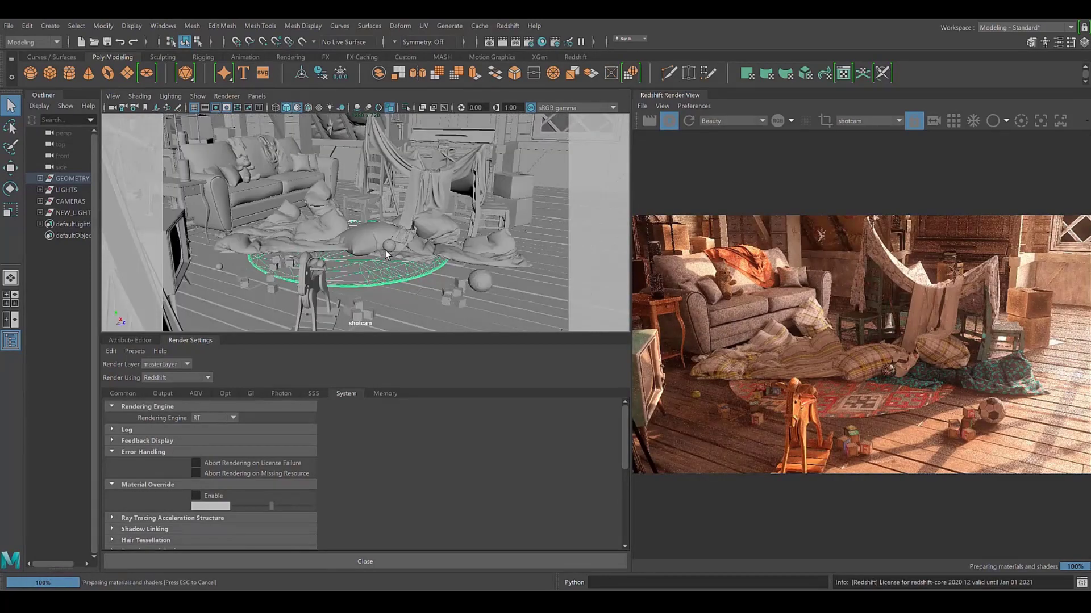
pyautogui.keyDown('alt'); pyautogui.moveTo(387, 249); pyautogui.dragTo(350, 274, button='middle'); pyautogui.keyUp('alt')
pyautogui.keyDown('alt'); pyautogui.moveTo(335, 292); pyautogui.dragTo(286, 291); pyautogui.keyUp('alt')
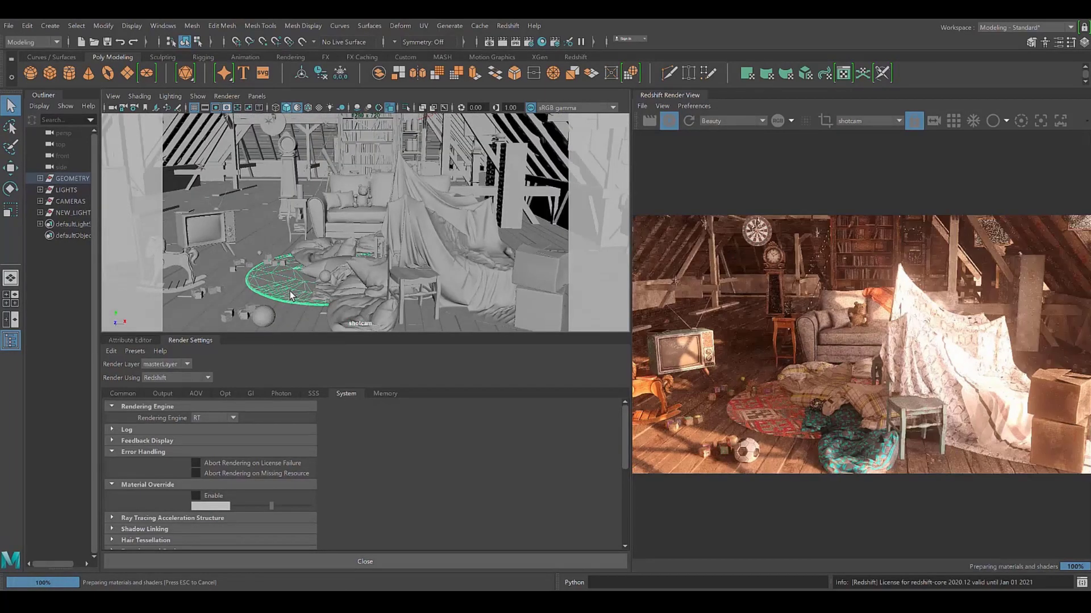
pyautogui.keyDown('alt'); pyautogui.moveTo(315, 288); pyautogui.dragTo(357, 261, button='middle'); pyautogui.keyUp('alt')
pyautogui.scroll(-5, 358, 261)
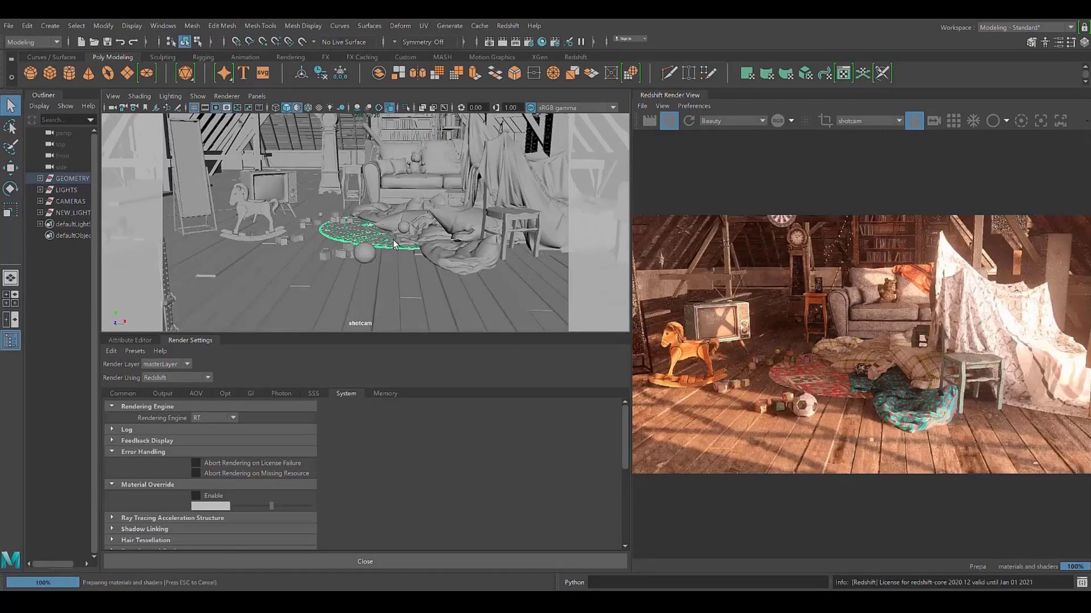
pyautogui.keyDown('alt'); pyautogui.moveTo(367, 263); pyautogui.dragTo(435, 262); pyautogui.keyUp('alt')
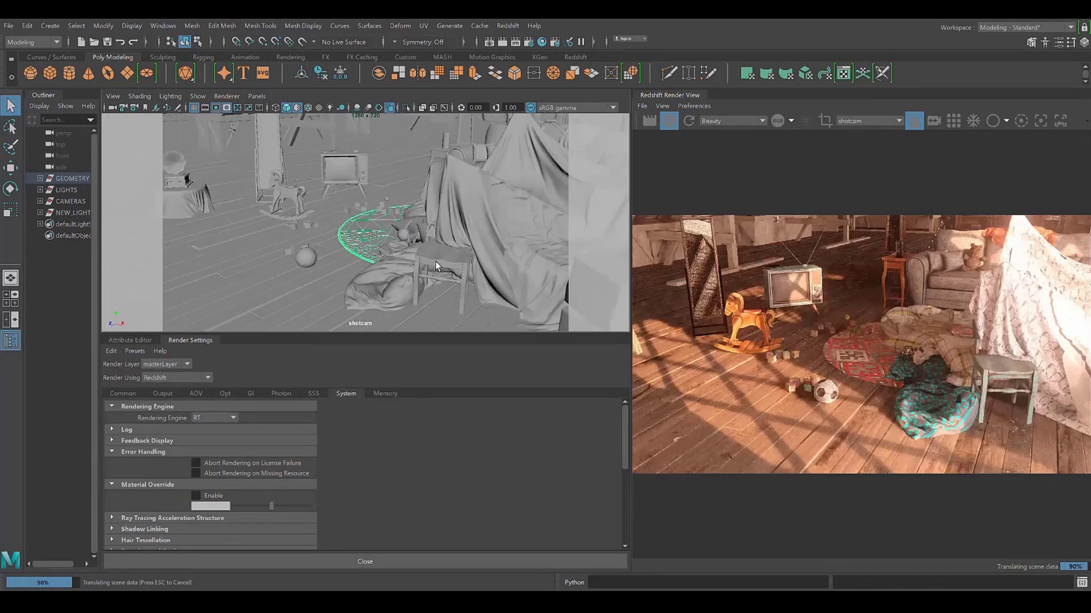
pyautogui.keyDown('alt'); pyautogui.moveTo(439, 251); pyautogui.dragTo(375, 238, button='middle'); pyautogui.keyUp('alt')
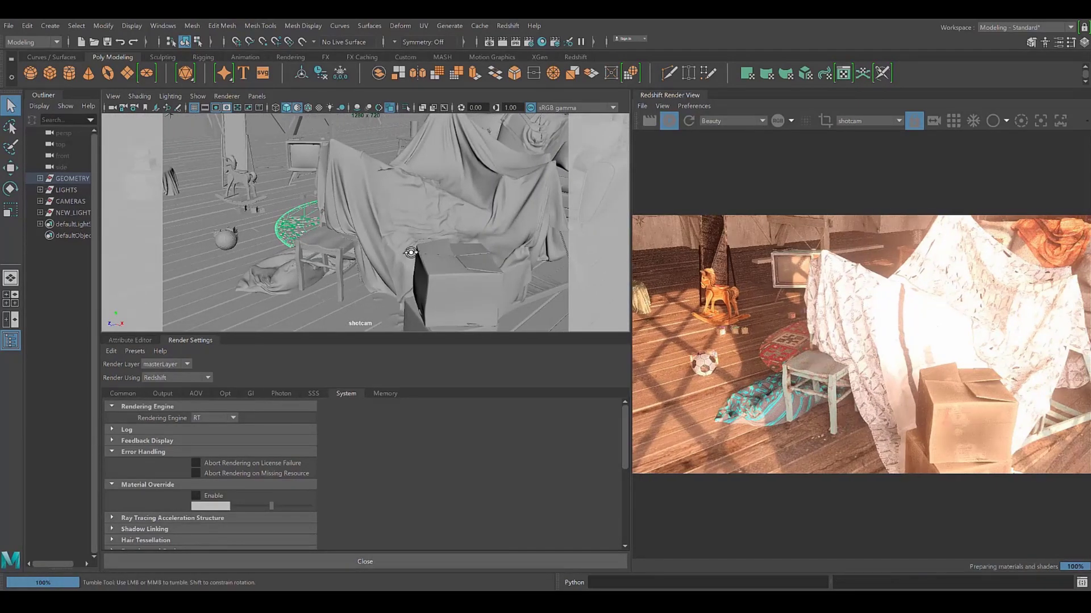
pyautogui.keyDown('alt'); pyautogui.moveTo(411, 253); pyautogui.dragTo(506, 249); pyautogui.keyUp('alt')
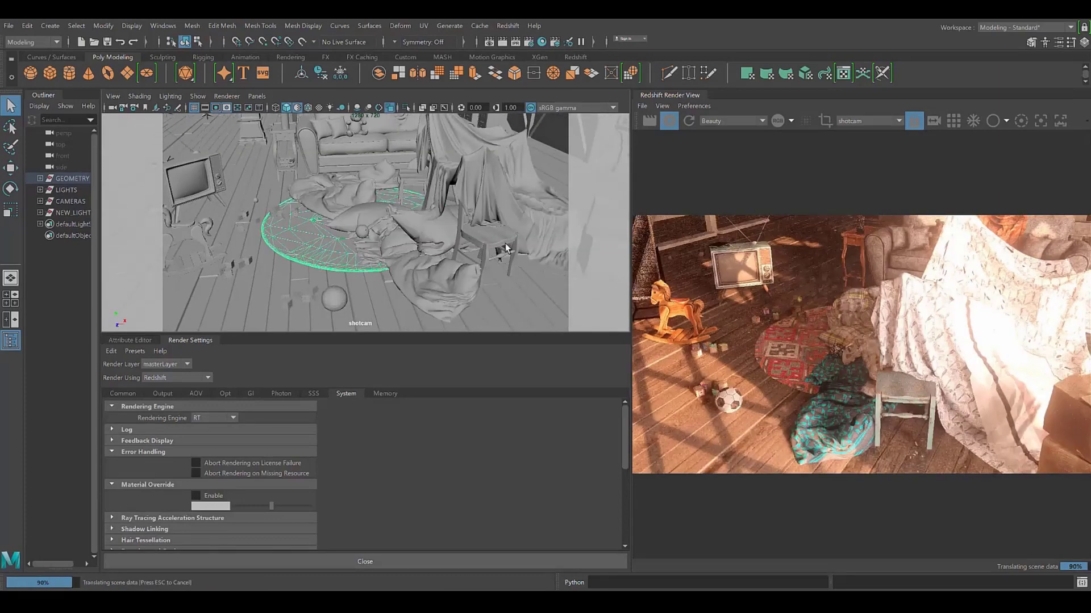
pyautogui.keyDown('alt'); pyautogui.moveTo(496, 233); pyautogui.dragTo(463, 261, button='middle'); pyautogui.keyUp('alt')
pyautogui.keyDown('alt'); pyautogui.moveTo(430, 264); pyautogui.dragTo(533, 264); pyautogui.keyUp('alt')
# - Inspect the RT render up close on the sofa, plaid pillows, blankets, rug and toy blocks
pyautogui.scroll(5, 533, 264)
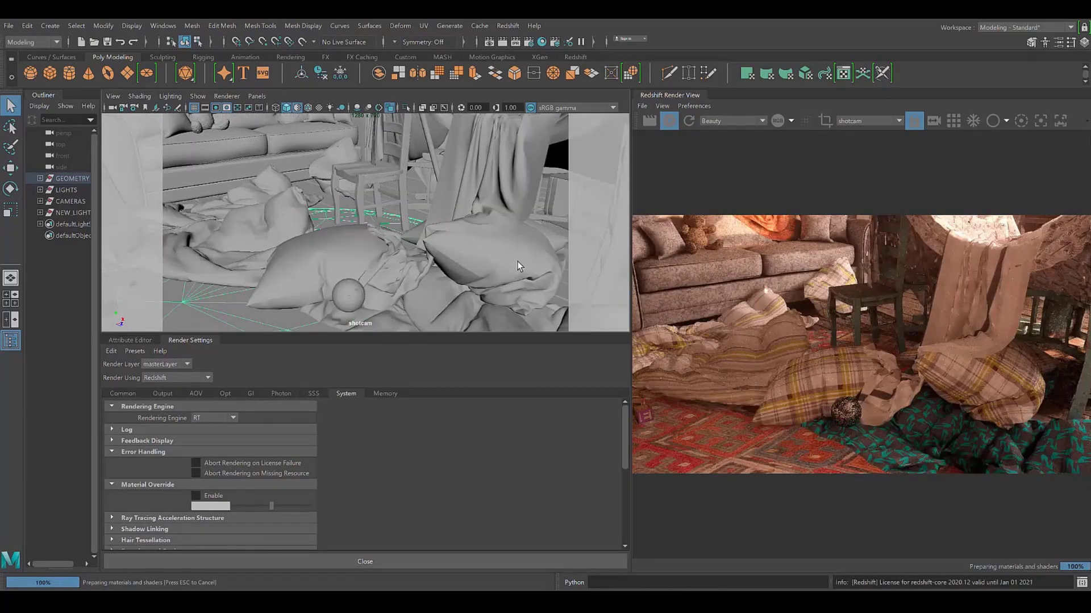
pyautogui.keyDown('alt'); pyautogui.moveTo(386, 236); pyautogui.dragTo(438, 296, button='middle'); pyautogui.keyUp('alt')
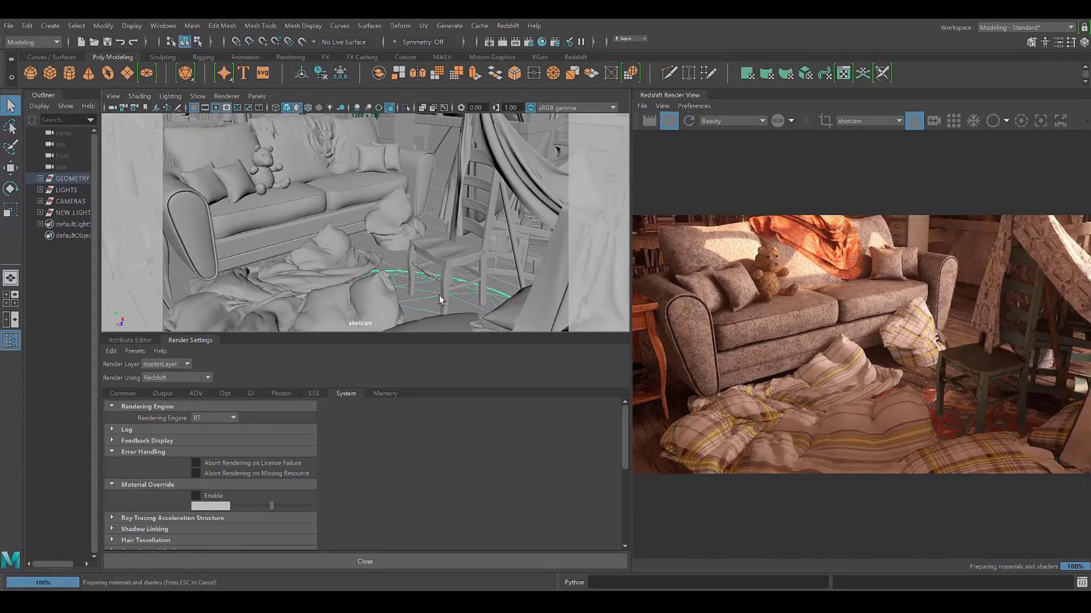
pyautogui.keyDown('alt'); pyautogui.moveTo(521, 305); pyautogui.dragTo(526, 241, button='middle'); pyautogui.keyUp('alt')
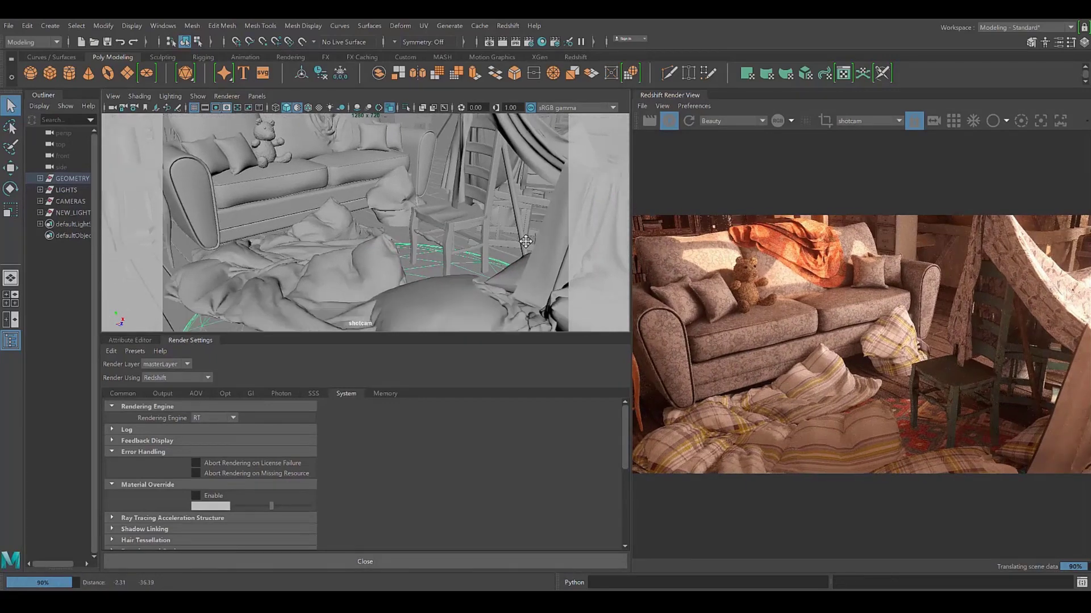
pyautogui.keyDown('alt'); pyautogui.moveTo(510, 301); pyautogui.dragTo(514, 274, button='middle'); pyautogui.keyUp('alt')
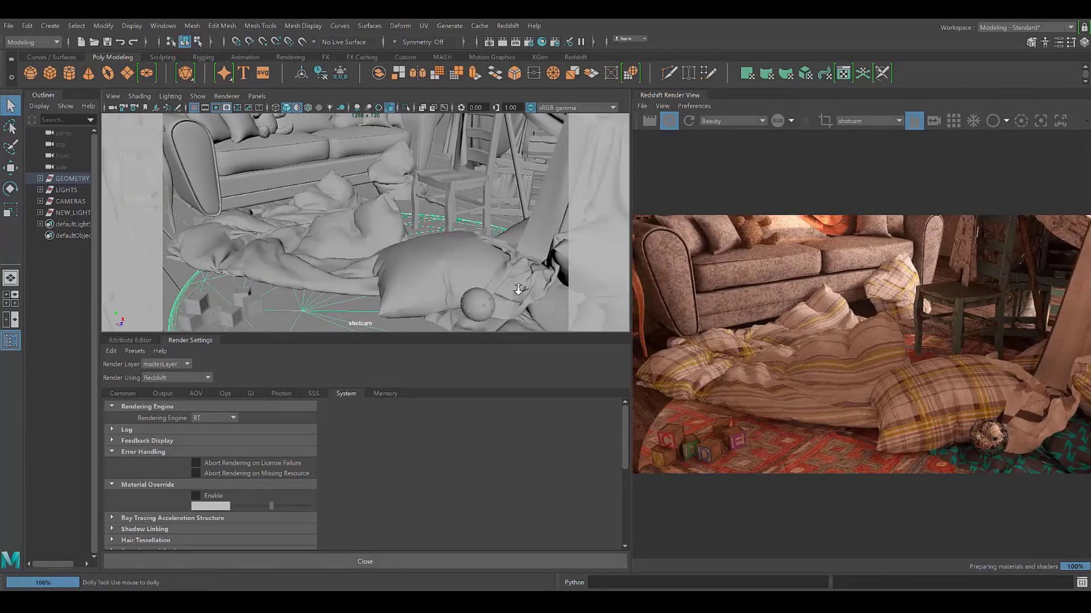
pyautogui.keyDown('alt'); pyautogui.moveTo(452, 307); pyautogui.dragTo(446, 303, button='middle'); pyautogui.keyUp('alt')
pyautogui.keyDown('alt'); pyautogui.moveTo(446, 303); pyautogui.dragTo(393, 309, button='right'); pyautogui.keyUp('alt')
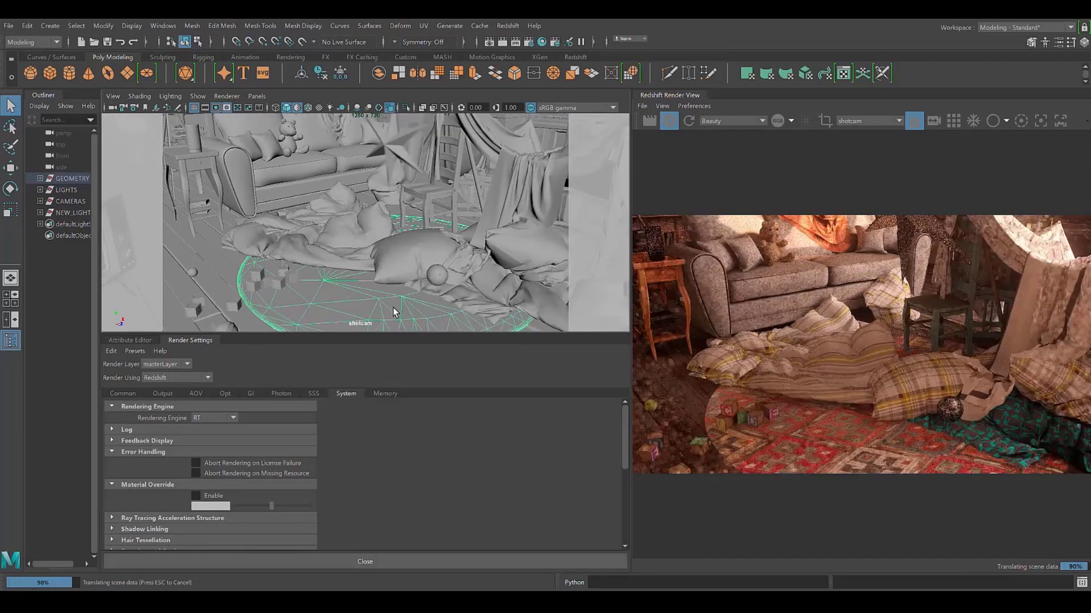
pyautogui.keyDown('alt'); pyautogui.moveTo(394, 309); pyautogui.dragTo(499, 282, button='middle'); pyautogui.keyUp('alt')
pyautogui.keyDown('alt'); pyautogui.moveTo(440, 306); pyautogui.dragTo(331, 322, button='middle'); pyautogui.keyUp('alt')
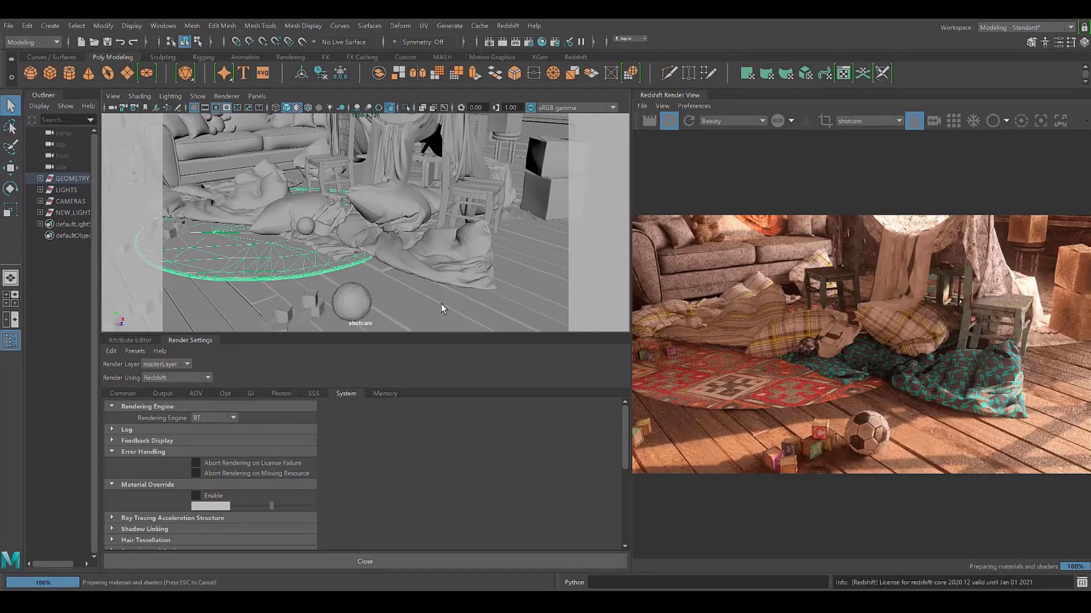
# - Examine the RT render in wider views of the room, covering the piano, windows, tent and wooden floor
pyautogui.keyDown('alt'); pyautogui.moveTo(431, 310); pyautogui.dragTo(369, 310, button='right'); pyautogui.keyUp('alt')
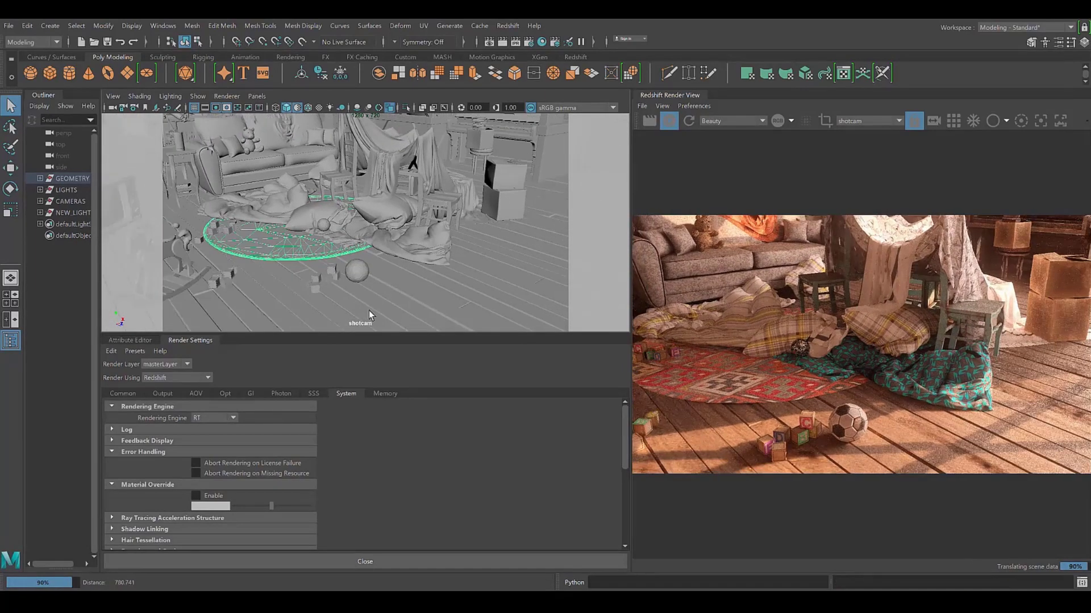
pyautogui.keyDown('alt'); pyautogui.moveTo(369, 309); pyautogui.dragTo(437, 287); pyautogui.keyUp('alt')
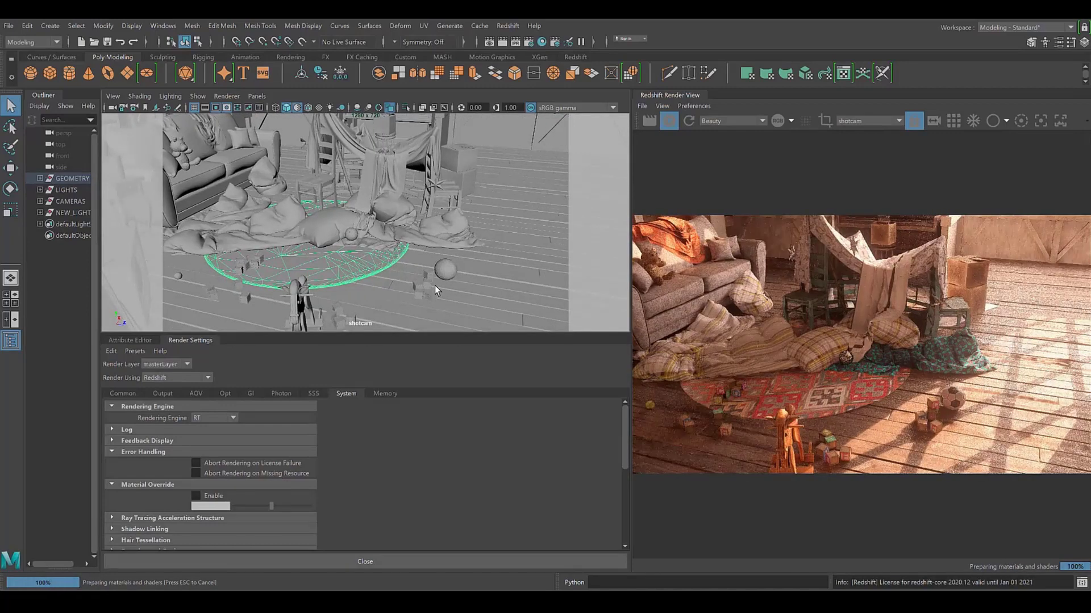
pyautogui.keyDown('alt'); pyautogui.moveTo(424, 281); pyautogui.dragTo(382, 277, button='middle'); pyautogui.keyUp('alt')
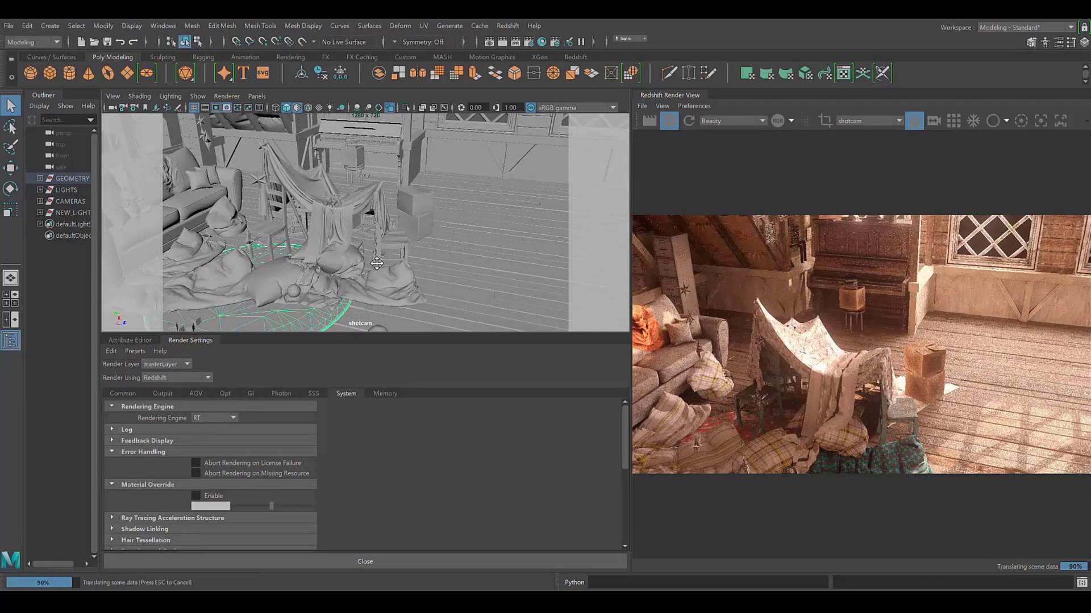
pyautogui.moveTo(384, 275)
pyautogui.keyDown('alt'); pyautogui.mouseDown()
pyautogui.moveTo(339, 273)
pyautogui.moveTo(391, 270)
pyautogui.mouseUp(); pyautogui.keyUp('alt')
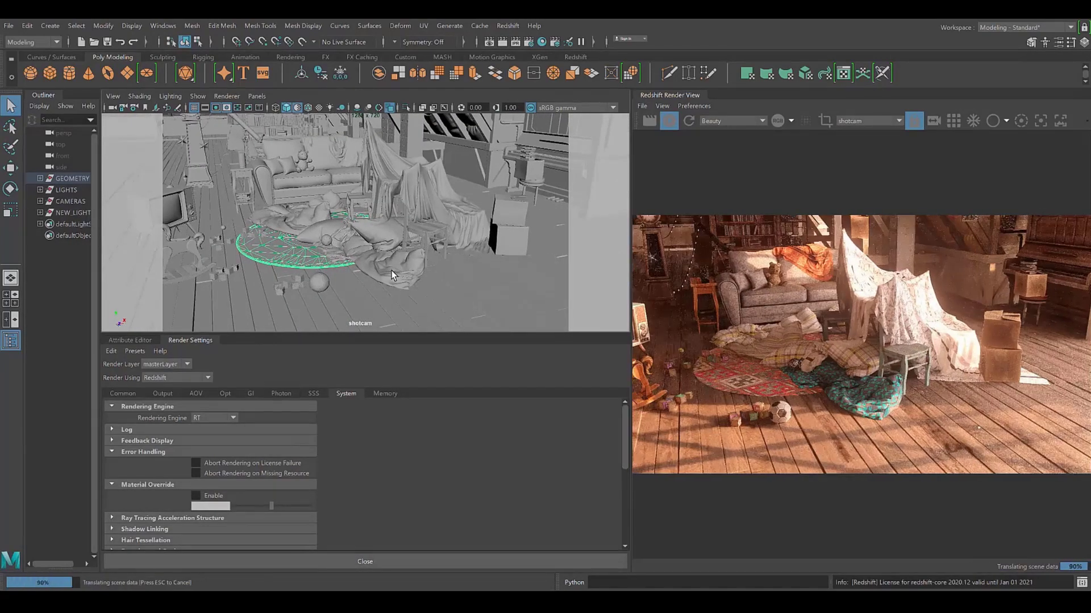
pyautogui.keyDown('alt'); pyautogui.moveTo(385, 277); pyautogui.dragTo(452, 257, button='middle'); pyautogui.keyUp('alt')
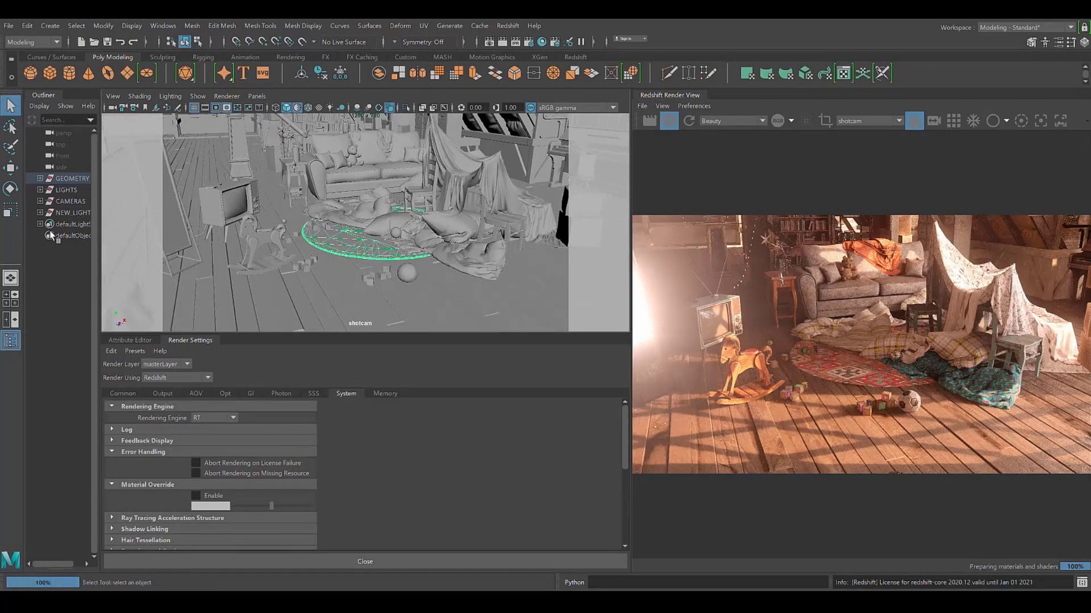
# - Change the color of sun_light in the LIGHTS group to light blue, widening the Outliner for readable names
pyautogui.click(59, 194)
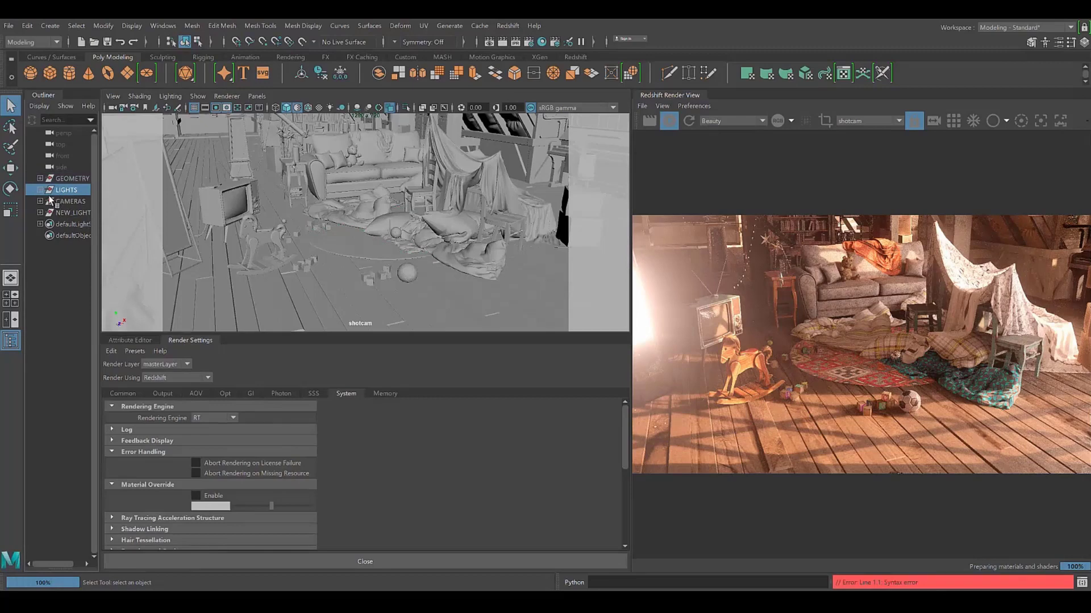
pyautogui.click(40, 190)
pyautogui.click(75, 202)
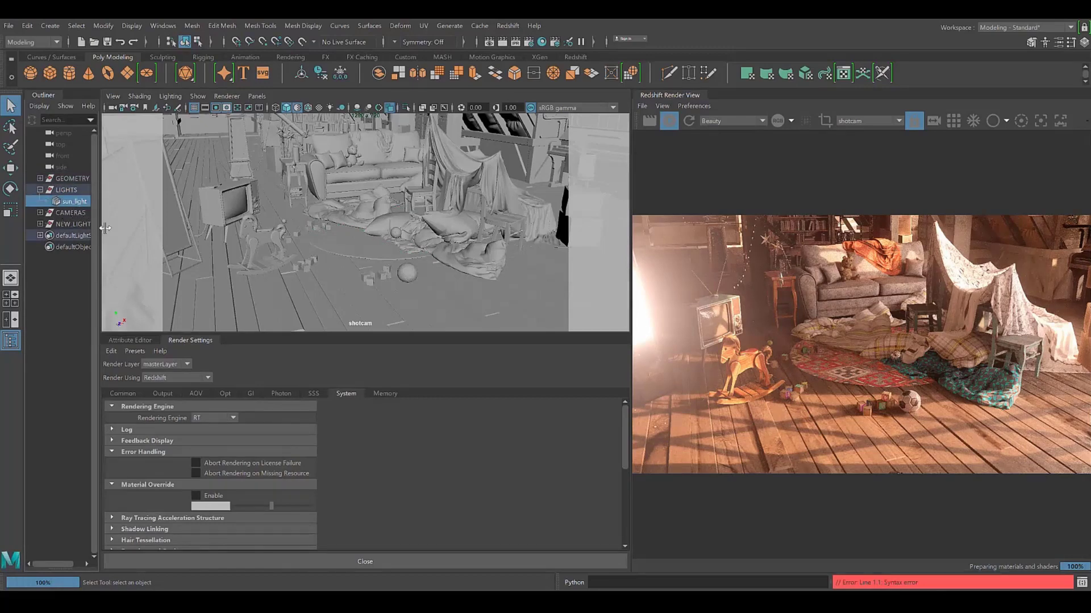
pyautogui.moveTo(105, 228); pyautogui.dragTo(136, 229)
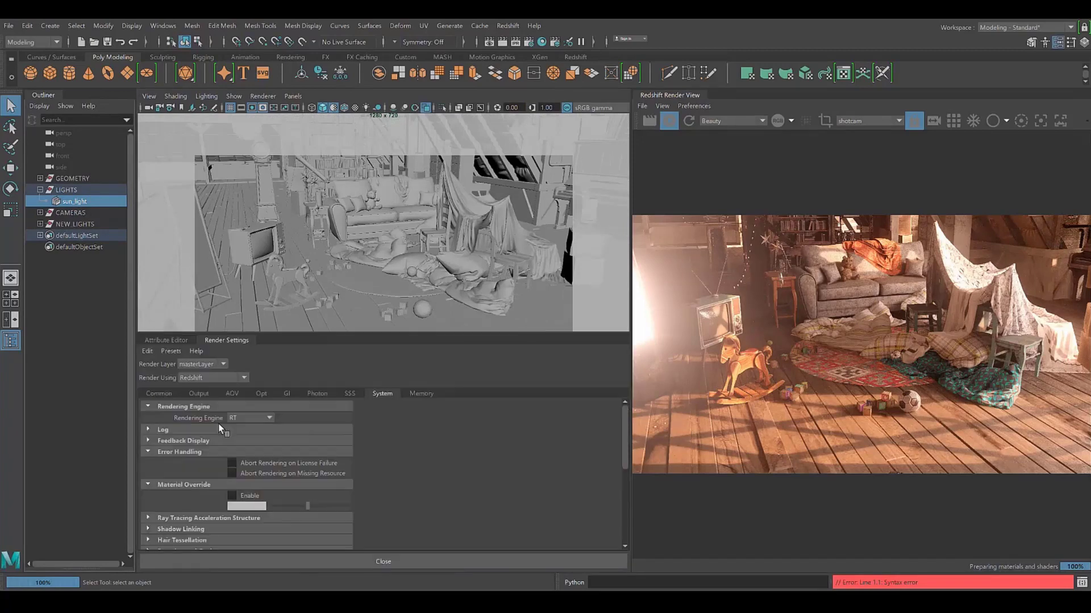
pyautogui.click(171, 341)
pyautogui.moveTo(307, 335); pyautogui.dragTo(401, 315)
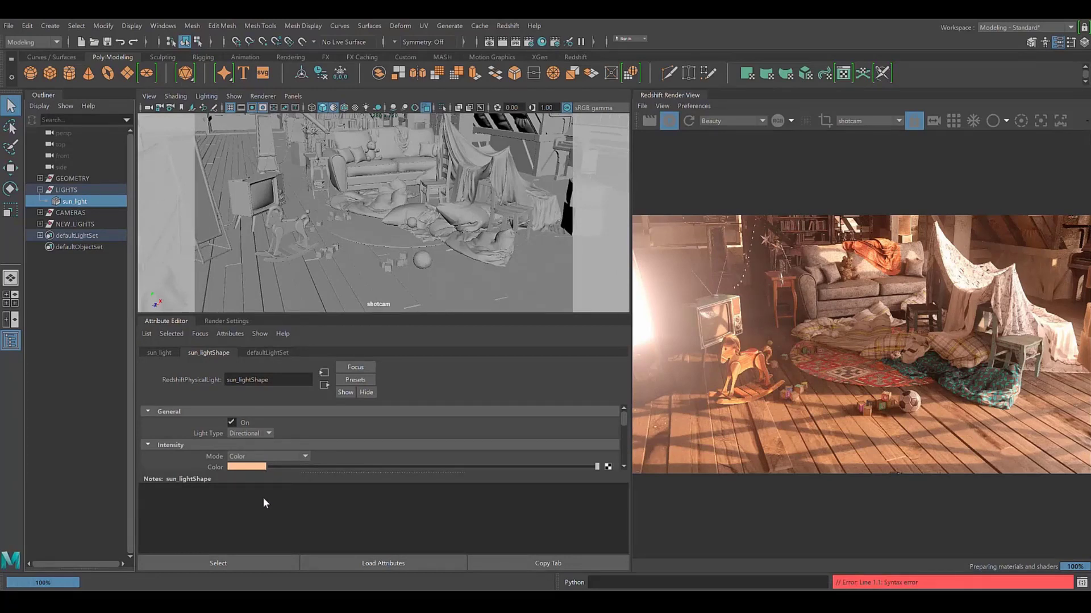
pyautogui.press('Return')
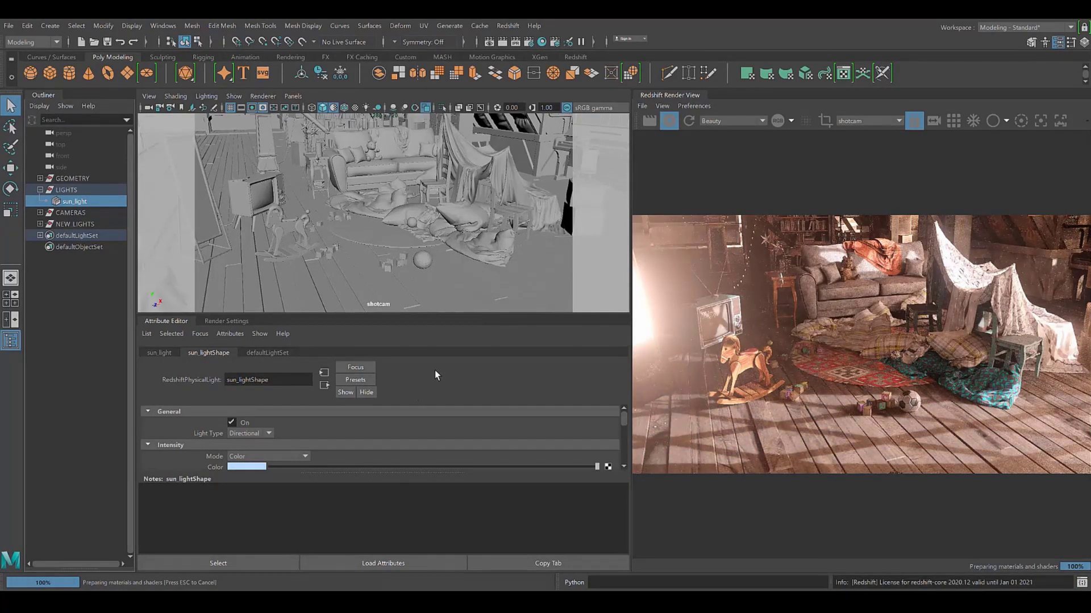
# - Change the color of rsPhysicalLight1 in the NEW_LIGHTS group to light purple
pyautogui.click(41, 224)
pyautogui.click(85, 237)
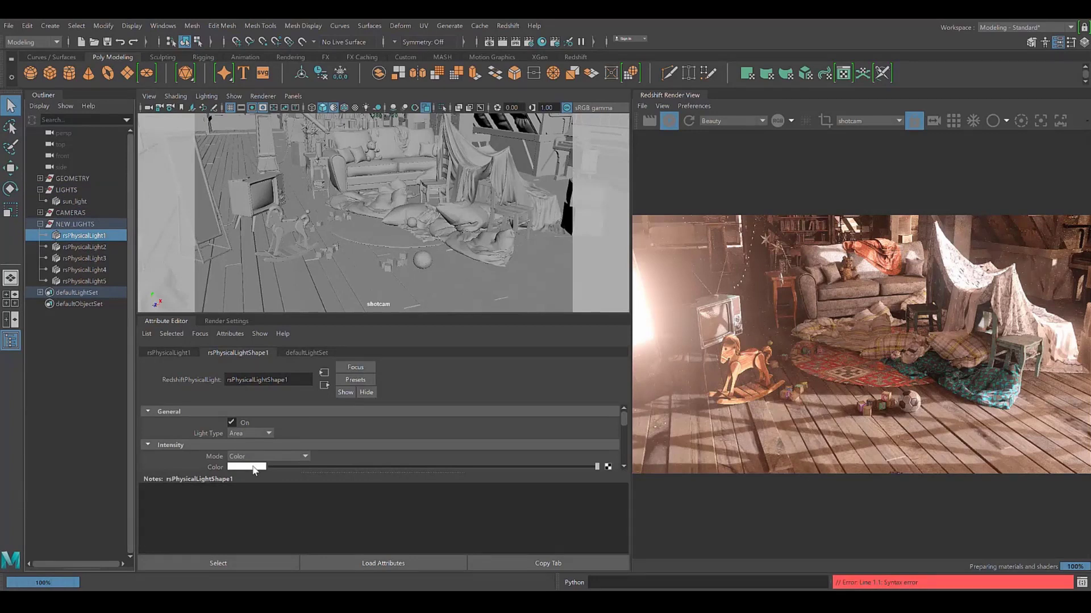
pyautogui.click(291, 510)
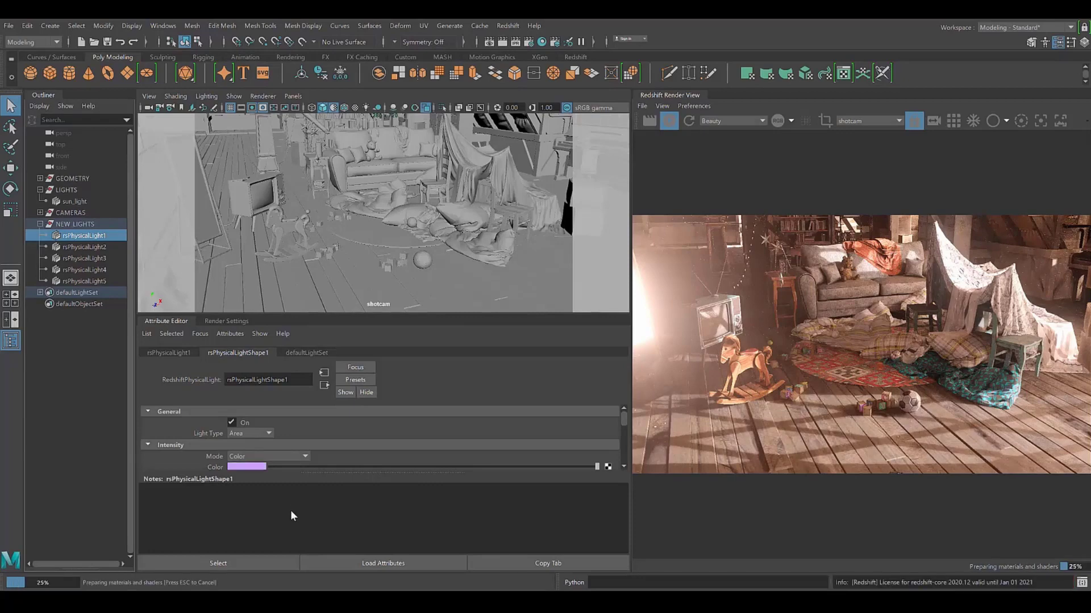
# - Try pink as the color of rsPhysicalLight2 in the NEW_LIGHTS group and undo the last two selection changes
pyautogui.click(85, 248)
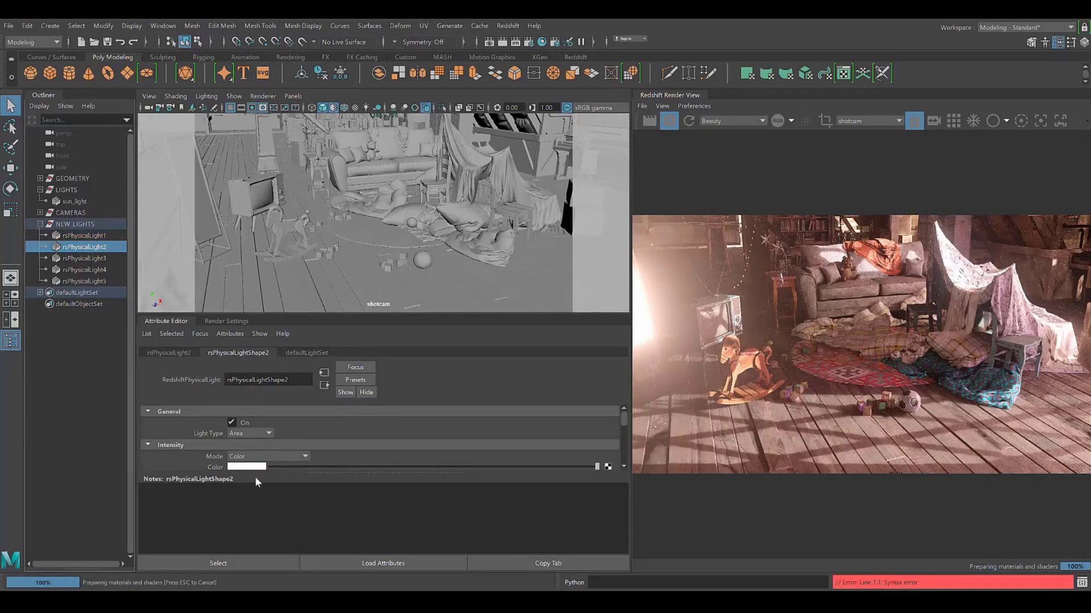
pyautogui.click(290, 509)
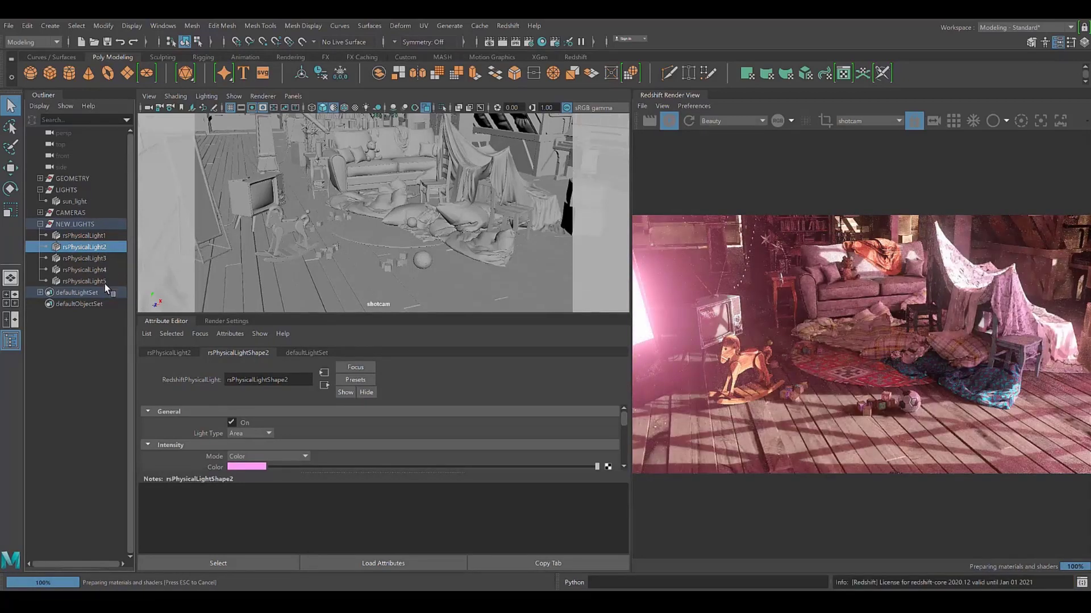
pyautogui.hotkey('ctrl', 'z')
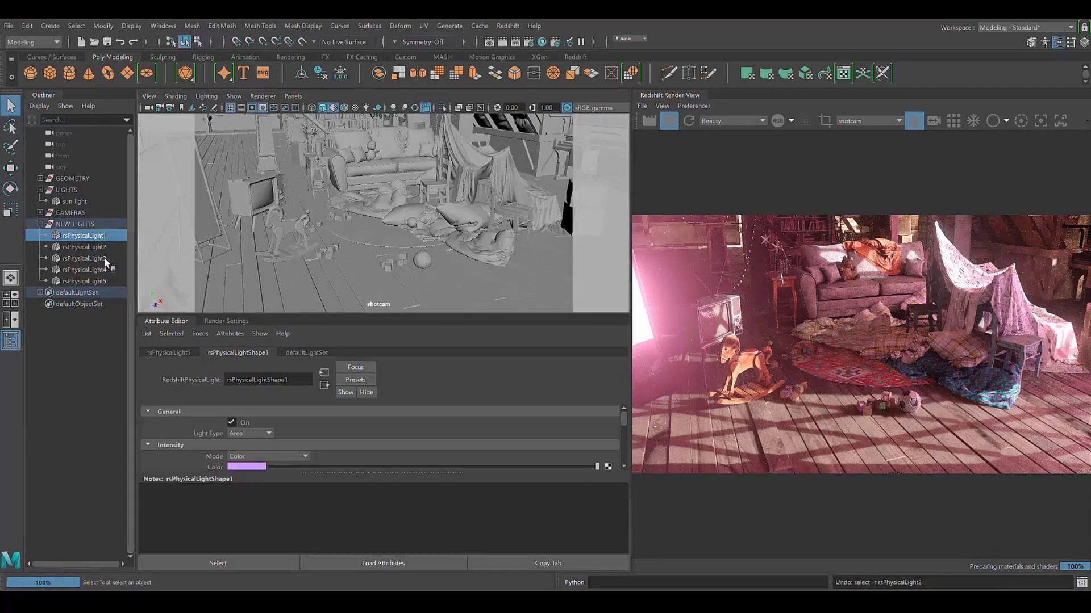
pyautogui.hotkey('ctrl', 'z')
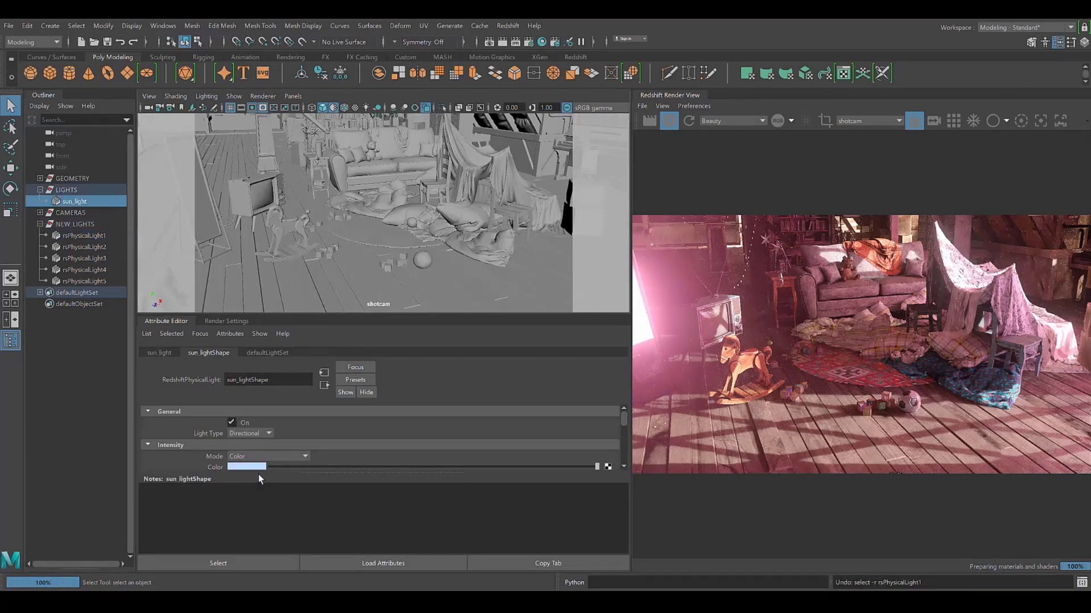
# - Set the color of rsPhysicalLight2 in the NEW_LIGHTS group to light blue
pyautogui.click(99, 237)
pyautogui.click(101, 249)
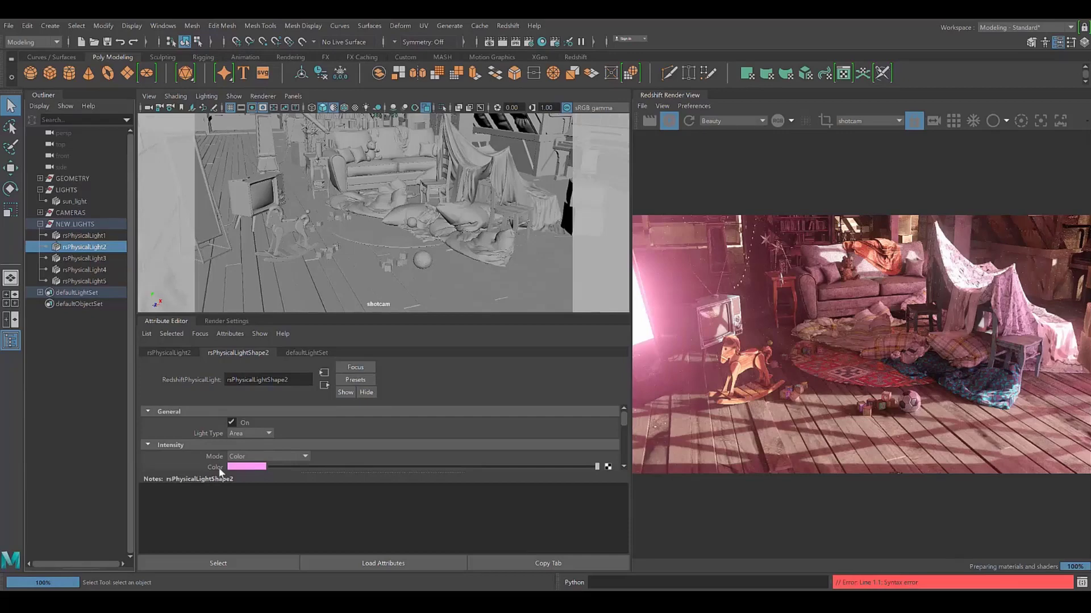
pyautogui.moveTo(218, 469); pyautogui.dragTo(196, 454)
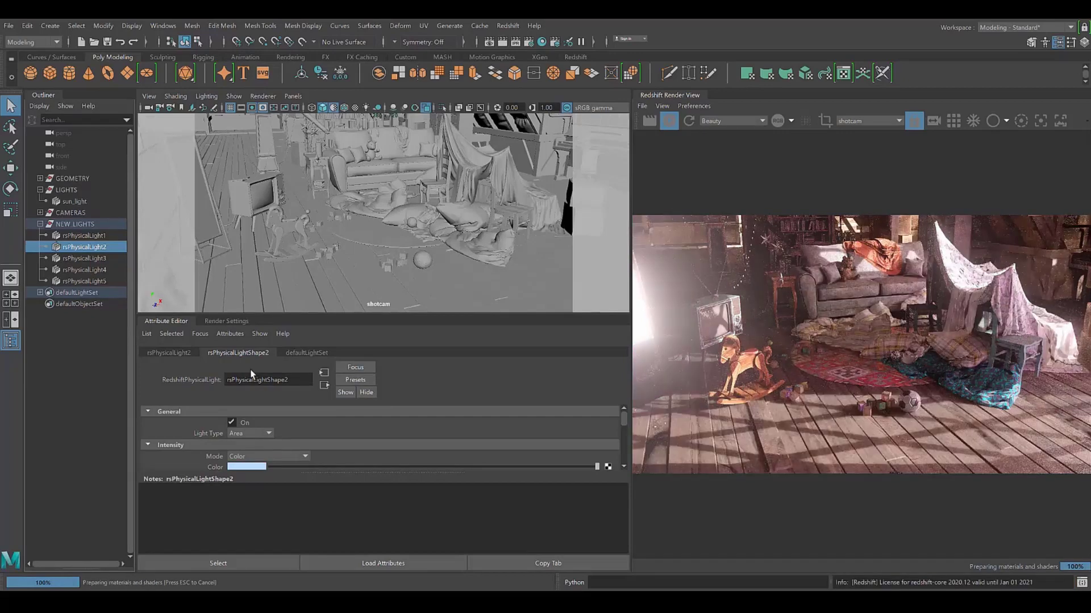
# - Select the rug and examine the relit RT render around it, the sofa, the blankets and the rocking horse
pyautogui.click(382, 249)
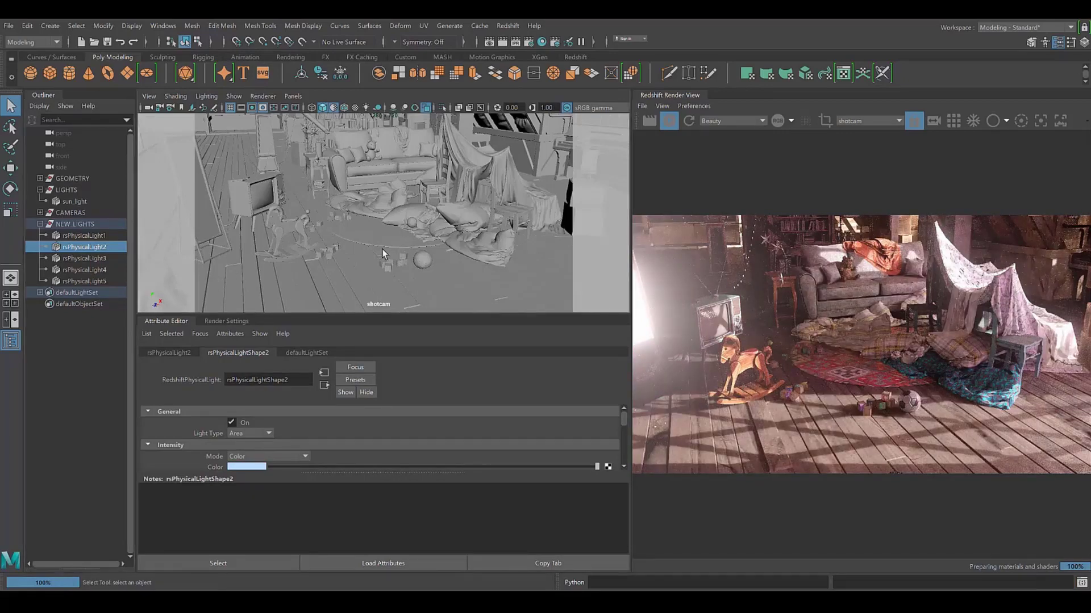
pyautogui.press('f')
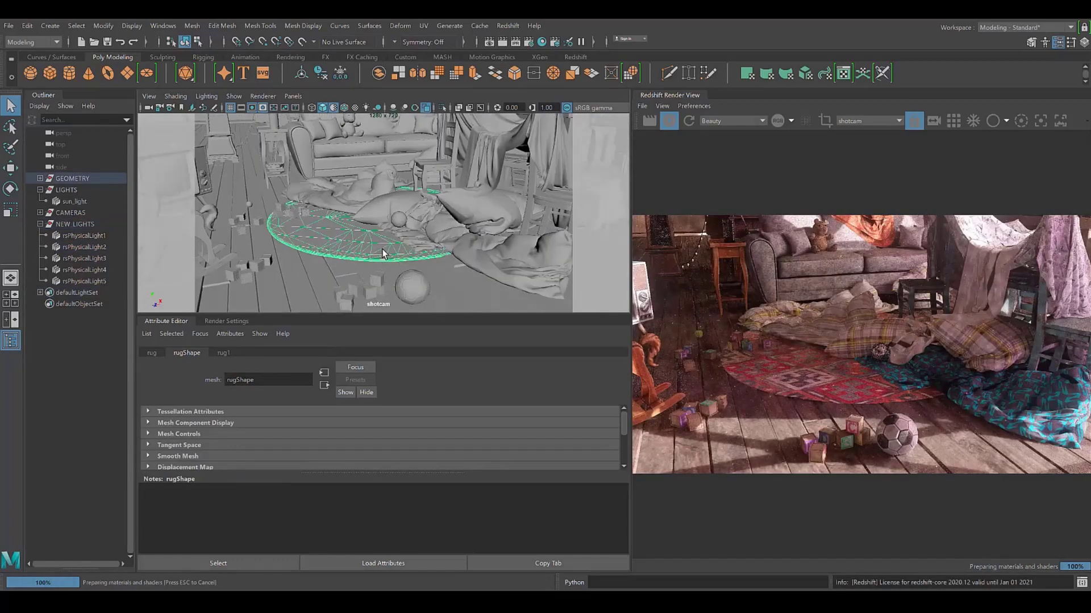
pyautogui.keyDown('alt'); pyautogui.moveTo(372, 258); pyautogui.dragTo(390, 257); pyautogui.keyUp('alt')
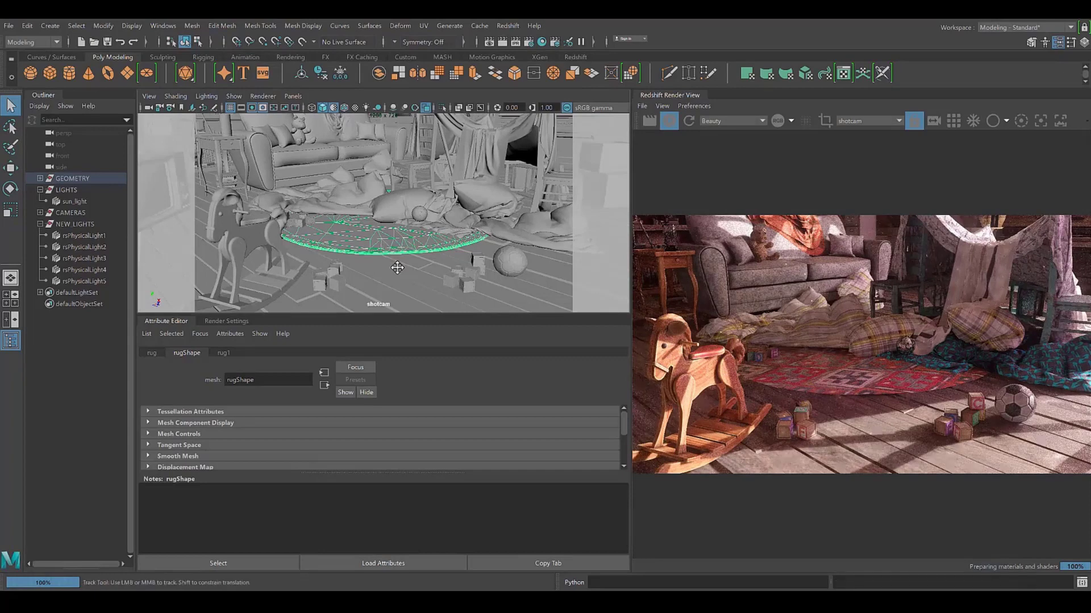
pyautogui.keyDown('alt'); pyautogui.moveTo(389, 257); pyautogui.dragTo(359, 348, button='middle'); pyautogui.keyUp('alt')
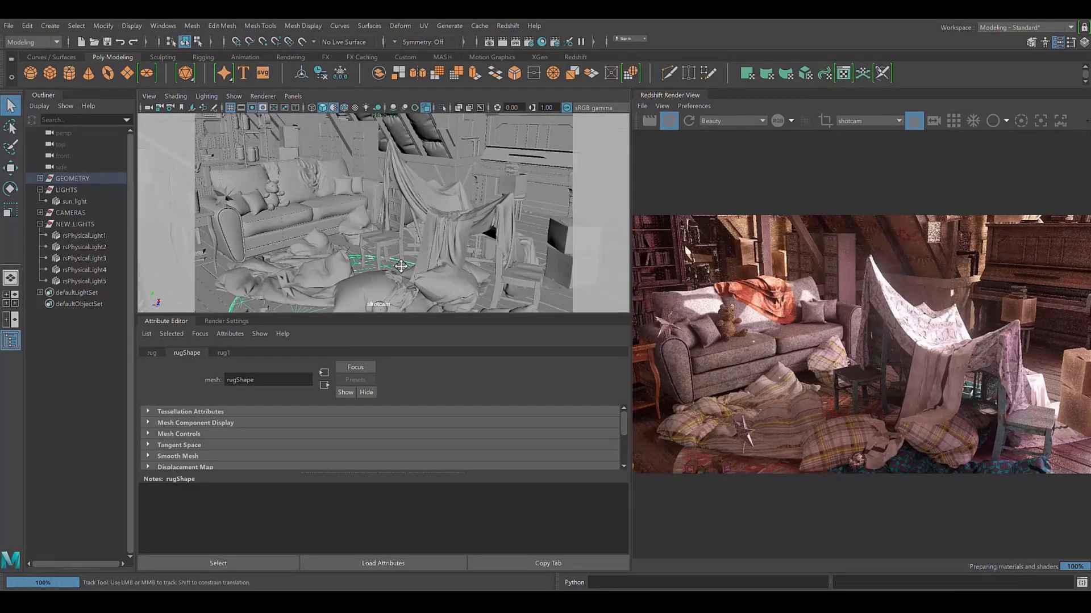
pyautogui.keyDown('alt'); pyautogui.moveTo(390, 257); pyautogui.dragTo(431, 221, button='middle'); pyautogui.keyUp('alt')
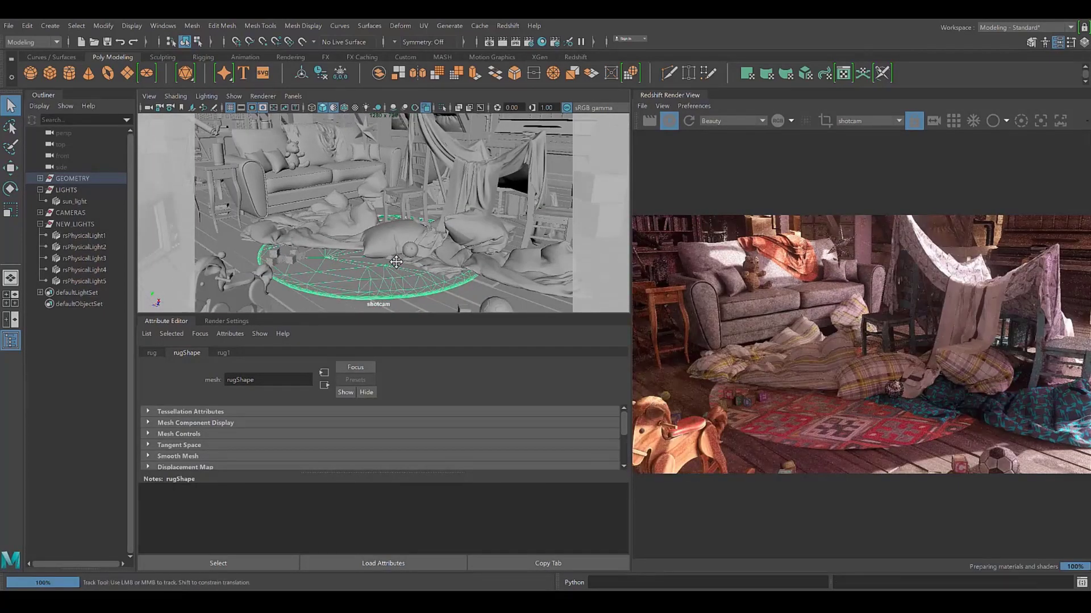
# - Assign the metal chrome material to the soccer ball on the floor beside the toy blocks
pyautogui.moveTo(363, 230)
pyautogui.keyDown('alt'); pyautogui.mouseDown(button='middle')
pyautogui.moveTo(347, 225)
pyautogui.moveTo(352, 237)
pyautogui.mouseUp(button='middle'); pyautogui.keyUp('alt')
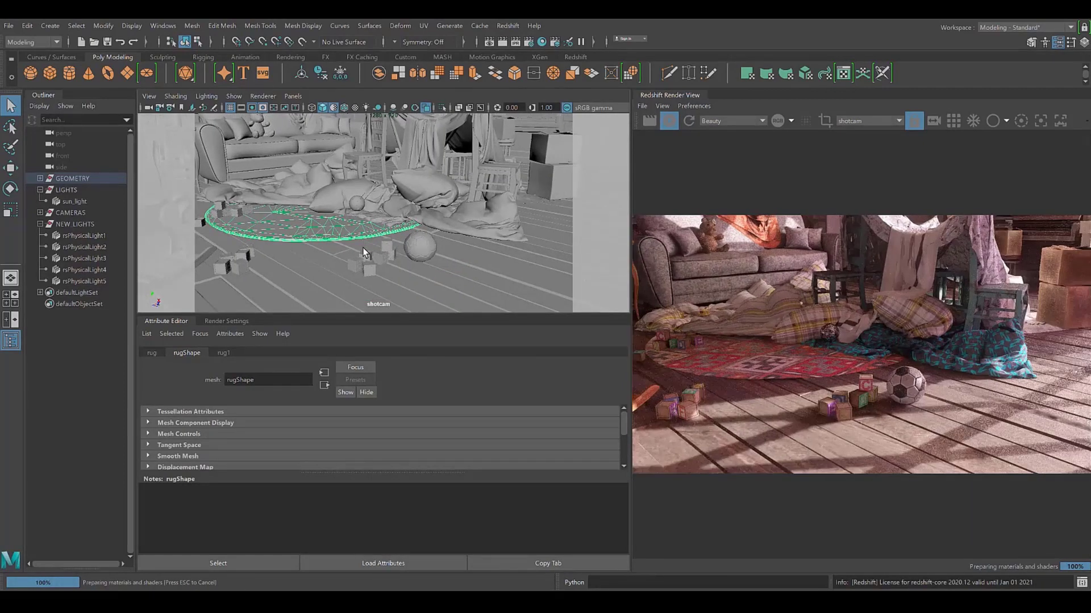
pyautogui.click(419, 248)
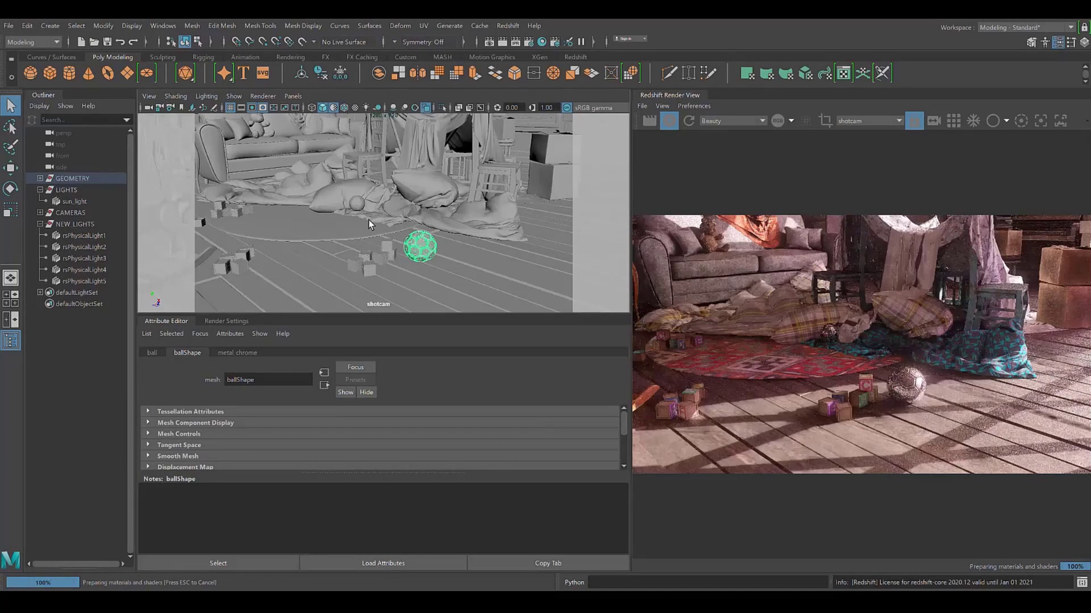
# - Examine the RT render with the chrome ball from several angles, covering the tent, windows, boxes, rocking horse and television
pyautogui.keyDown('alt'); pyautogui.moveTo(351, 224); pyautogui.dragTo(367, 257, button='middle'); pyautogui.keyUp('alt')
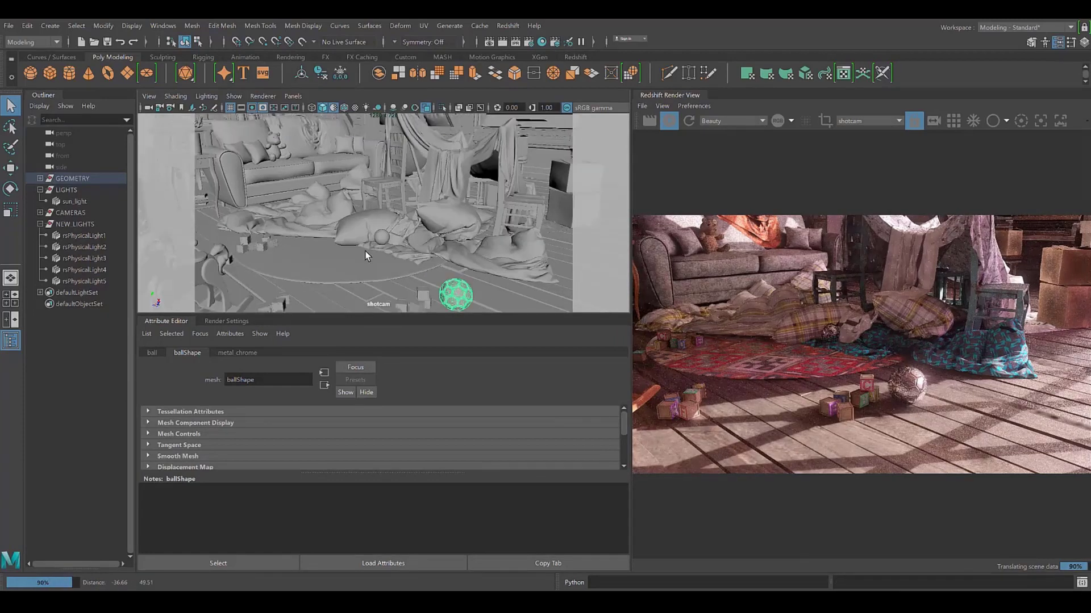
pyautogui.keyDown('alt'); pyautogui.moveTo(375, 279); pyautogui.dragTo(346, 281, button='right'); pyautogui.keyUp('alt')
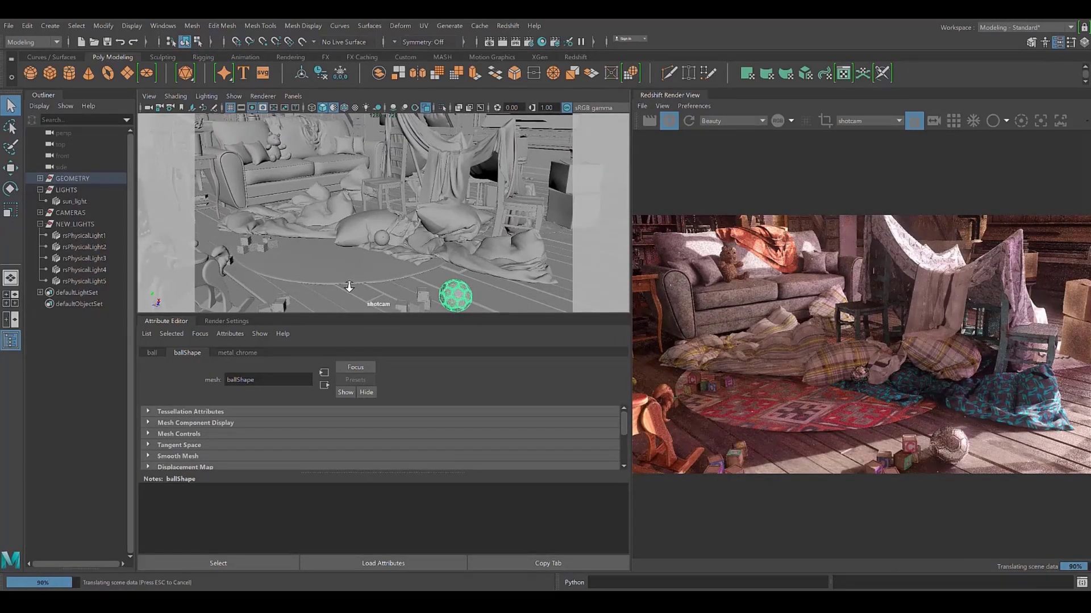
pyautogui.keyDown('alt'); pyautogui.moveTo(346, 287); pyautogui.dragTo(332, 309, button='middle'); pyautogui.keyUp('alt')
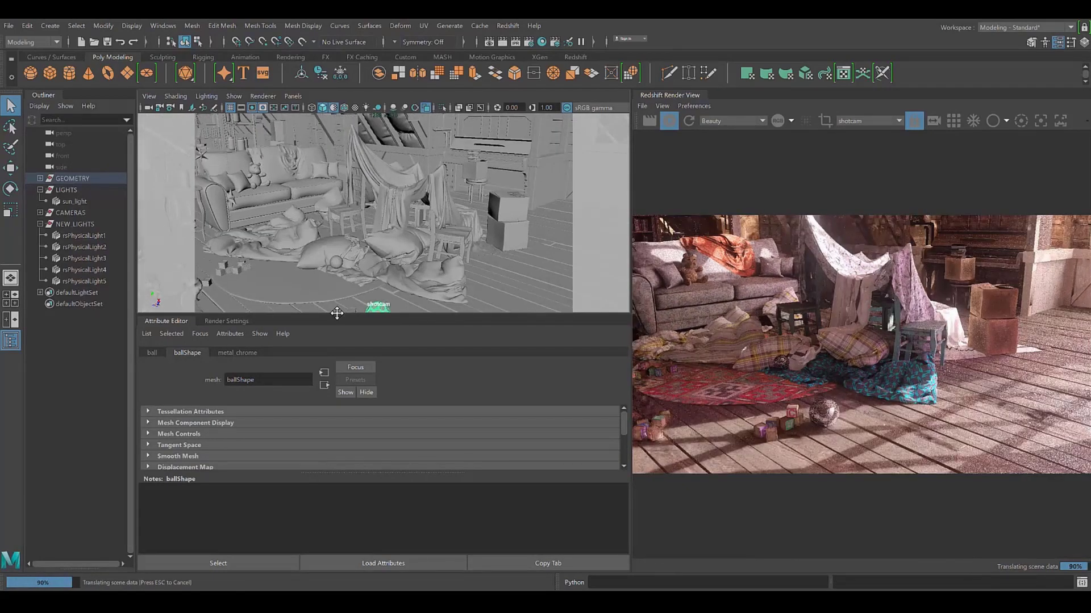
pyautogui.keyDown('alt'); pyautogui.moveTo(325, 283); pyautogui.dragTo(356, 268); pyautogui.keyUp('alt')
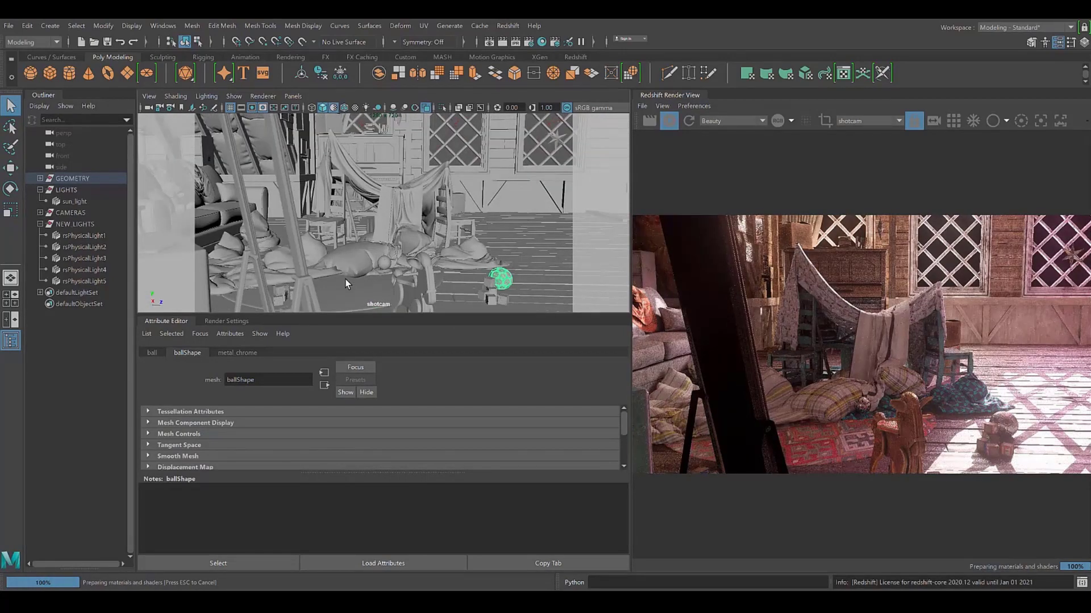
pyautogui.keyDown('alt'); pyautogui.moveTo(345, 279); pyautogui.dragTo(315, 254); pyautogui.keyUp('alt')
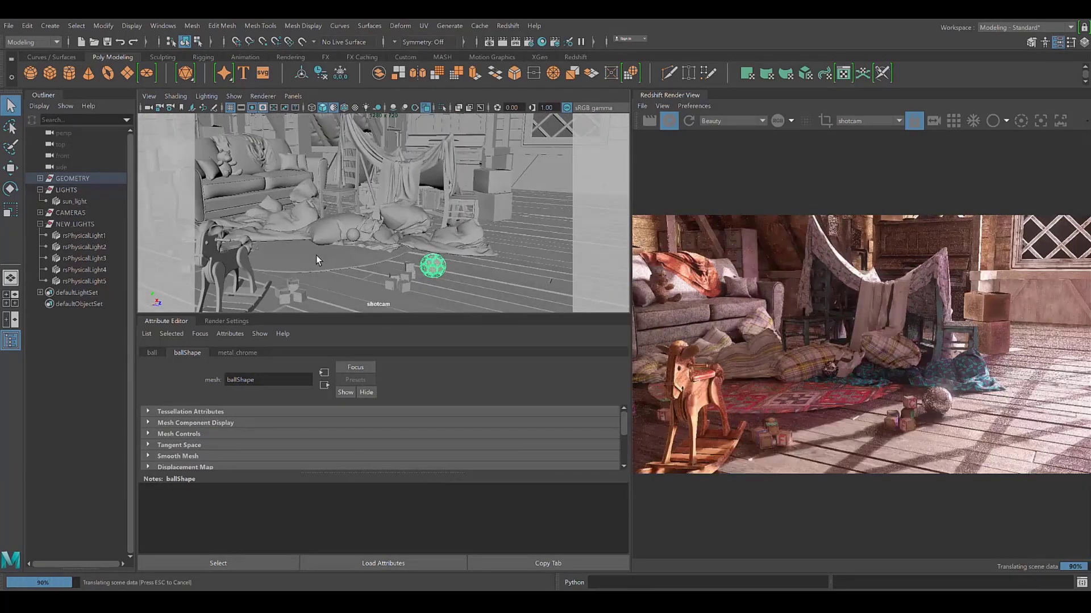
pyautogui.keyDown('alt'); pyautogui.moveTo(317, 257); pyautogui.dragTo(309, 284, button='middle'); pyautogui.keyUp('alt')
pyautogui.moveTo(302, 283)
pyautogui.keyDown('alt'); pyautogui.mouseDown()
pyautogui.moveTo(292, 285)
pyautogui.moveTo(294, 275)
pyautogui.mouseUp(); pyautogui.keyUp('alt')
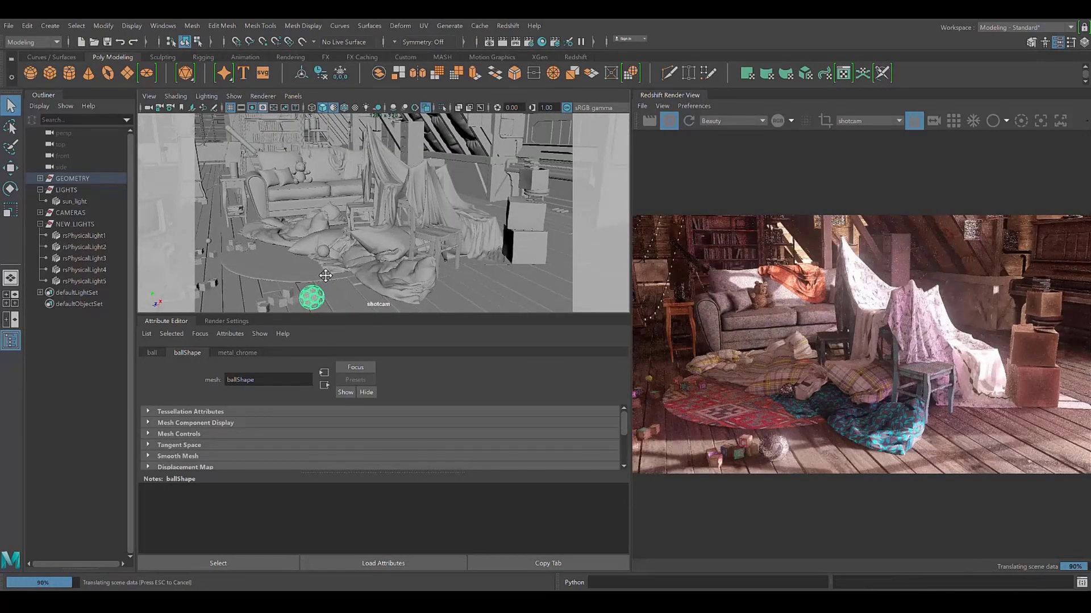
pyautogui.keyDown('alt'); pyautogui.moveTo(325, 276); pyautogui.dragTo(393, 257, button='middle'); pyautogui.keyUp('alt')
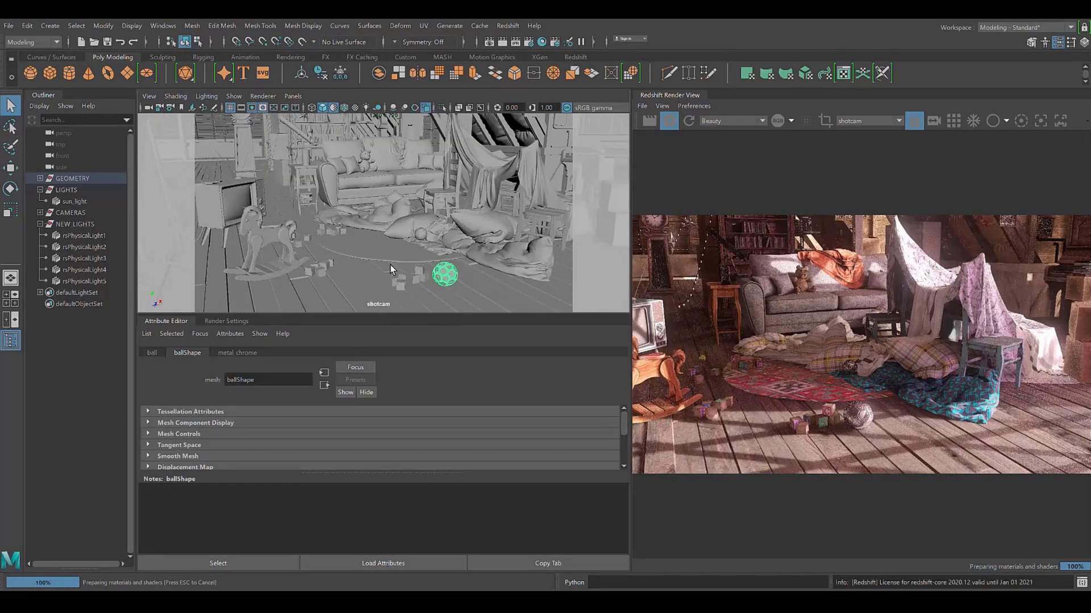
pyautogui.keyDown('alt'); pyautogui.moveTo(390, 265); pyautogui.dragTo(360, 269); pyautogui.keyUp('alt')
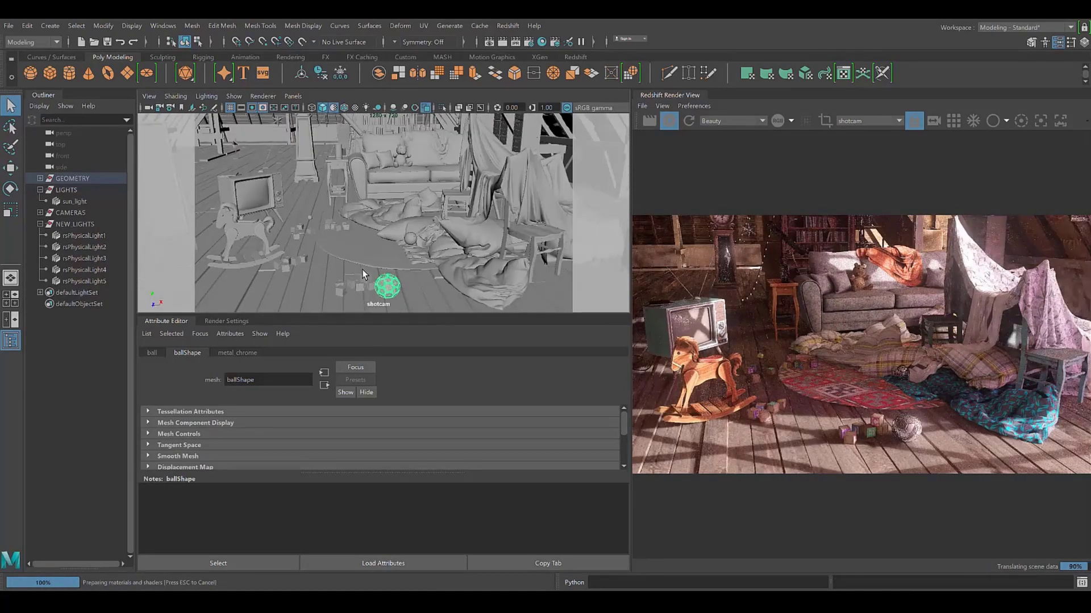
pyautogui.keyDown('alt'); pyautogui.moveTo(363, 269); pyautogui.dragTo(391, 257, button='middle'); pyautogui.keyUp('alt')
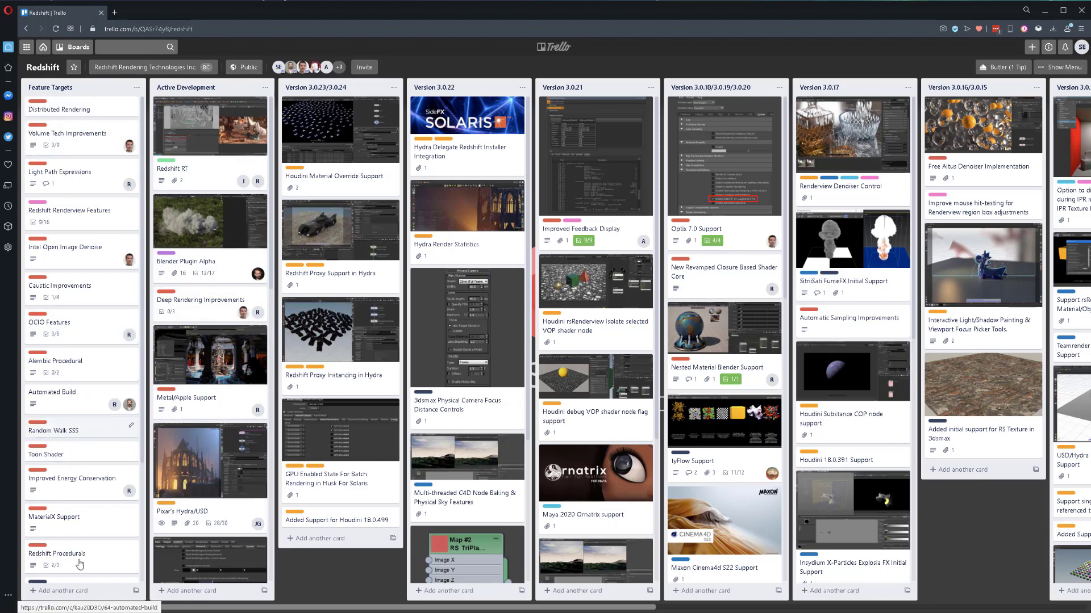
# - Switch to the Redshift Trello board, open the Redshift RT card and enlarge Redshift_RT_Attic_1.jpg in Photos to fill the screen
pyautogui.moveTo(173, 605)
pyautogui.mouseDown()
pyautogui.moveTo(418, 606)
pyautogui.moveTo(172, 605)
pyautogui.mouseUp()
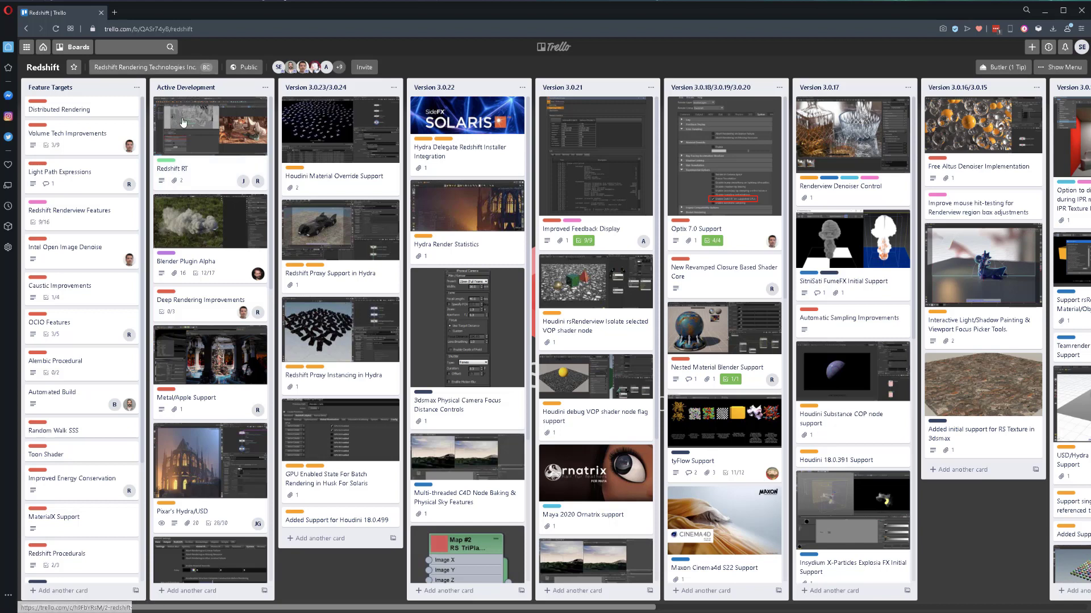
pyautogui.click(200, 170)
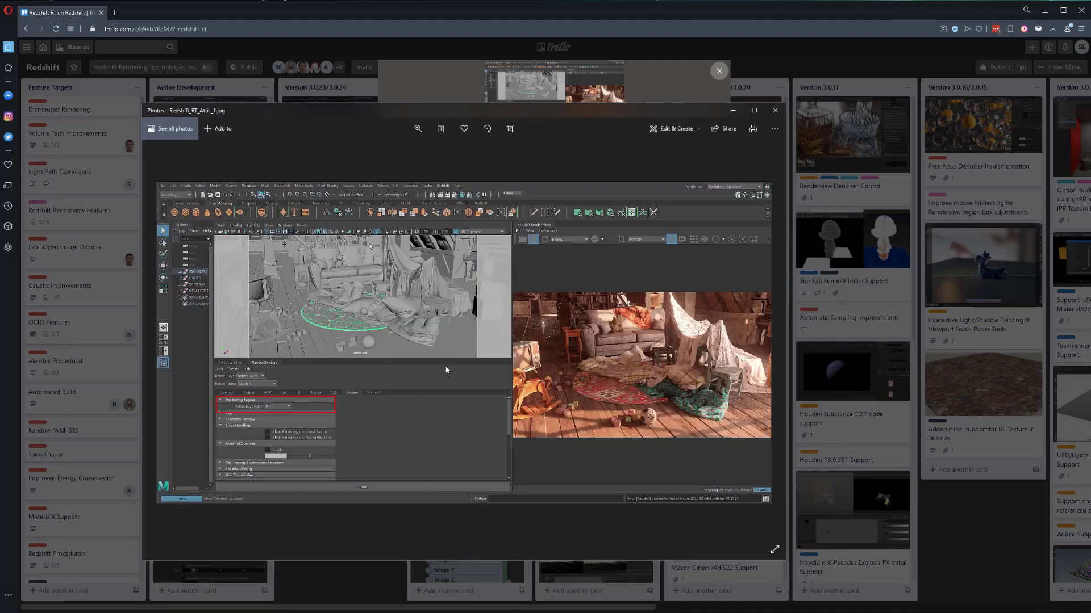
pyautogui.scroll(2, 446, 367)
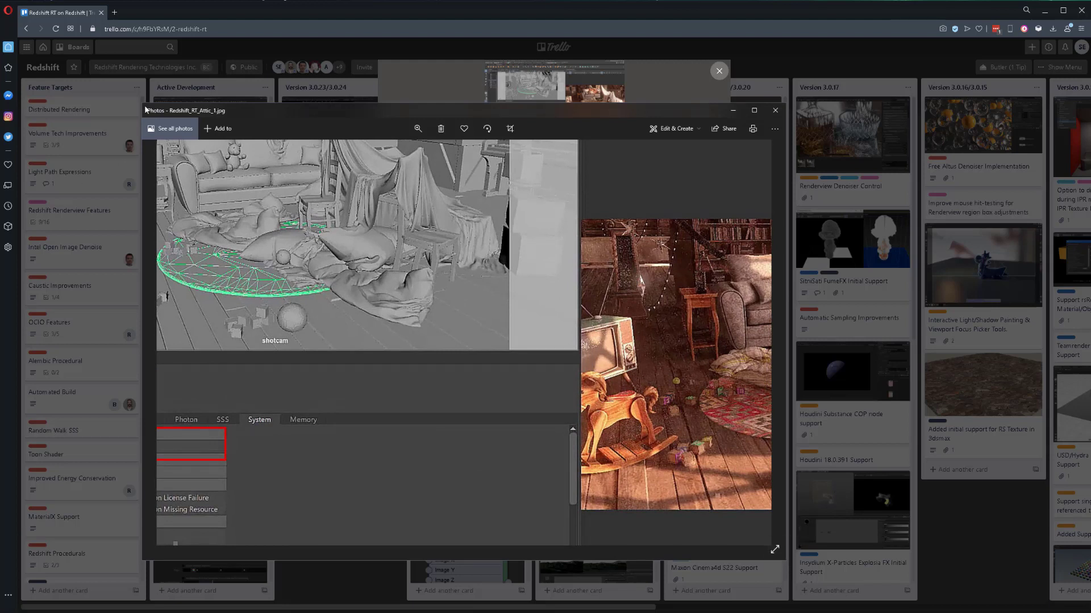
pyautogui.moveTo(622, 105); pyautogui.dragTo(475, 2)
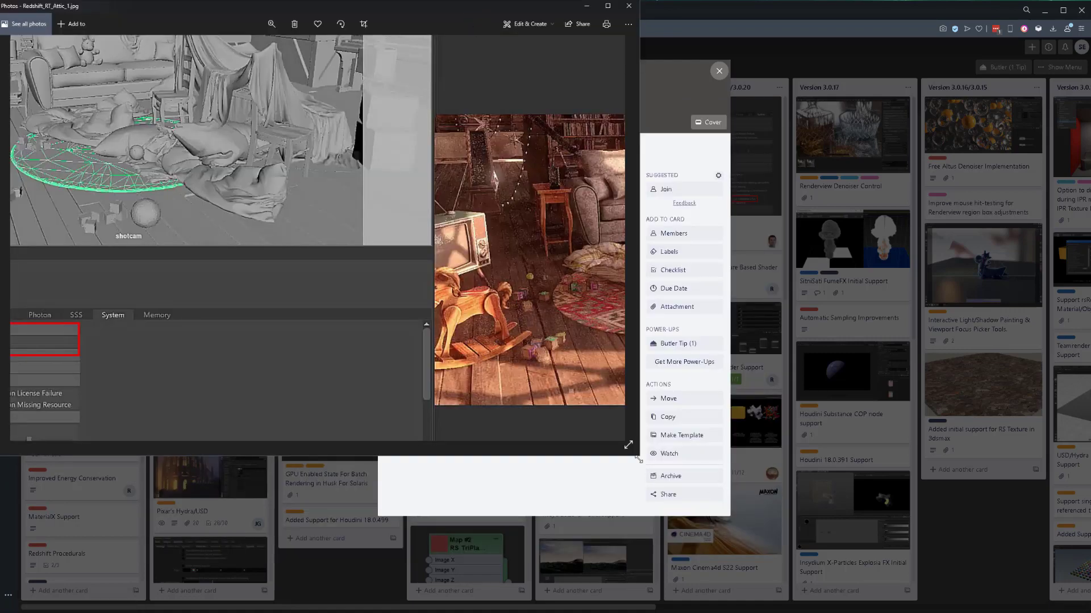
pyautogui.moveTo(639, 456); pyautogui.dragTo(1090, 612)
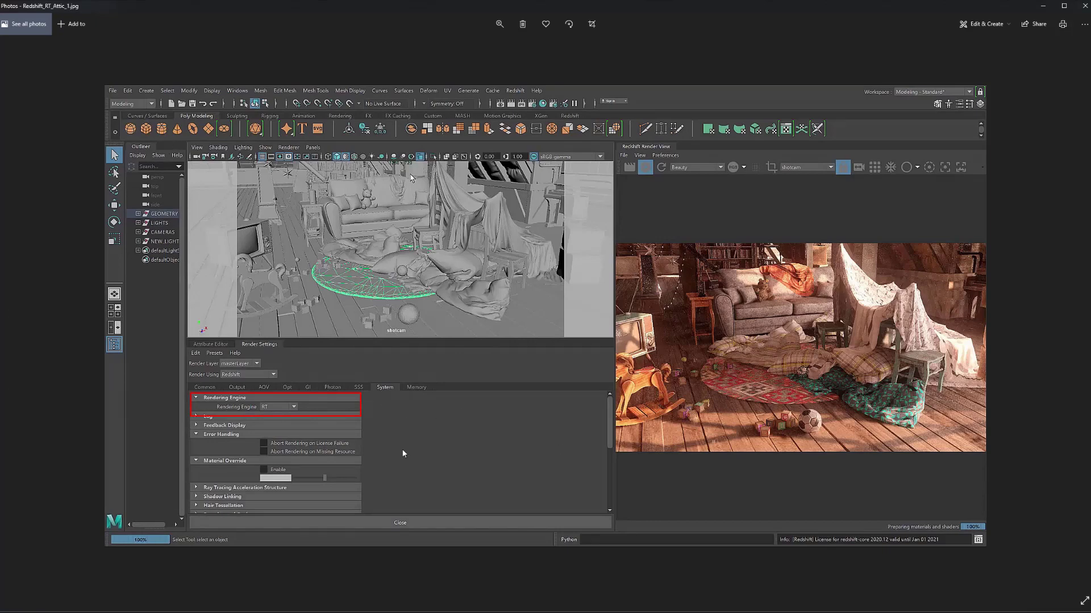
# - Examine the Rendering Engine setting in the attic screenshot up close, and close the image and the Redshift RT card
pyautogui.scroll(5, 304, 449)
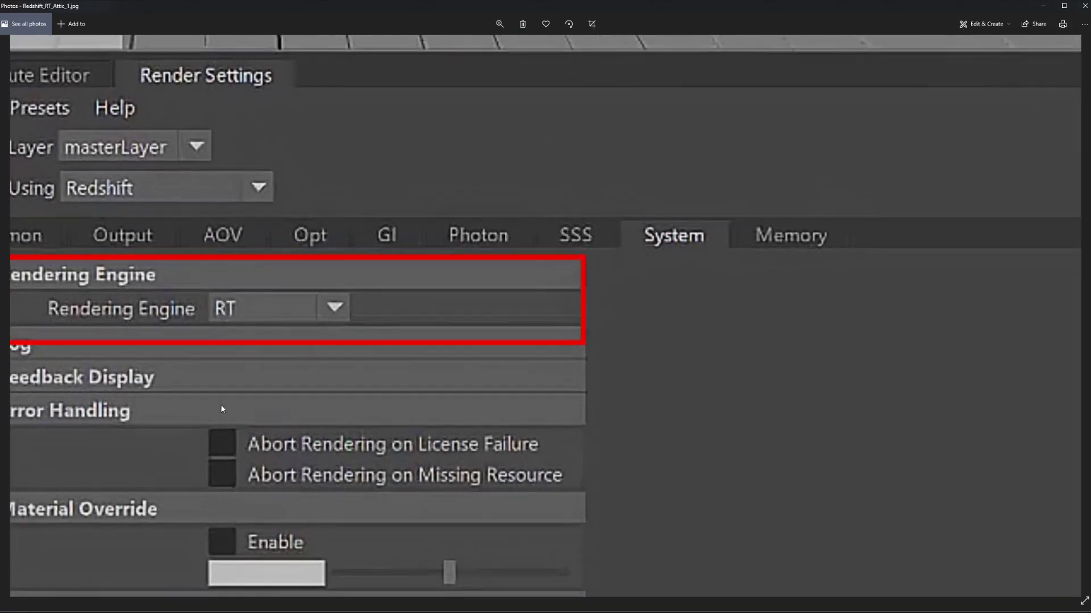
pyautogui.moveTo(478, 394); pyautogui.dragTo(483, 355)
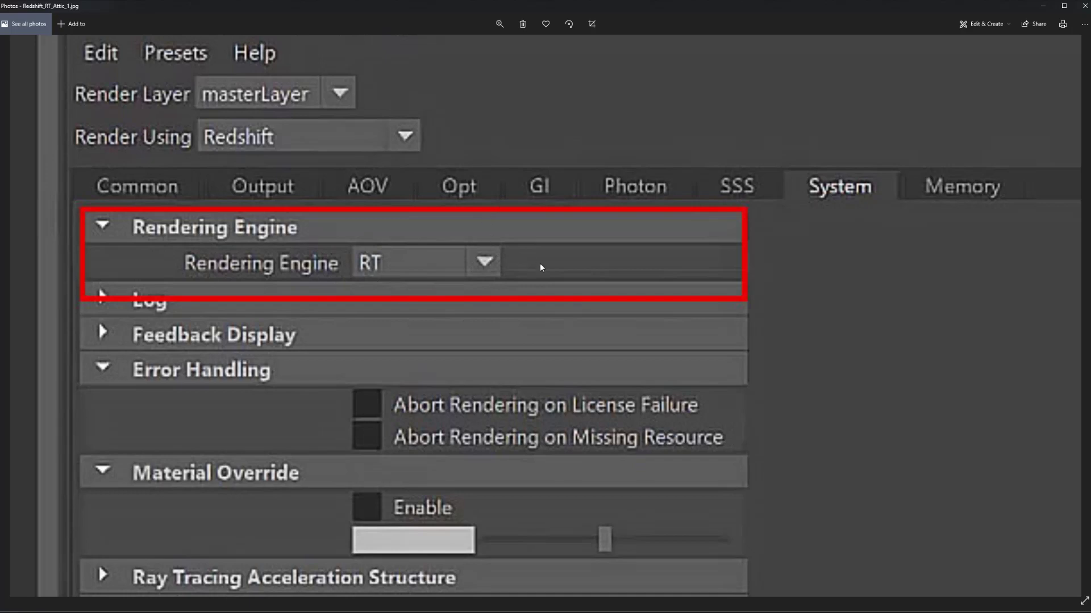
pyautogui.scroll(-5, 561, 331)
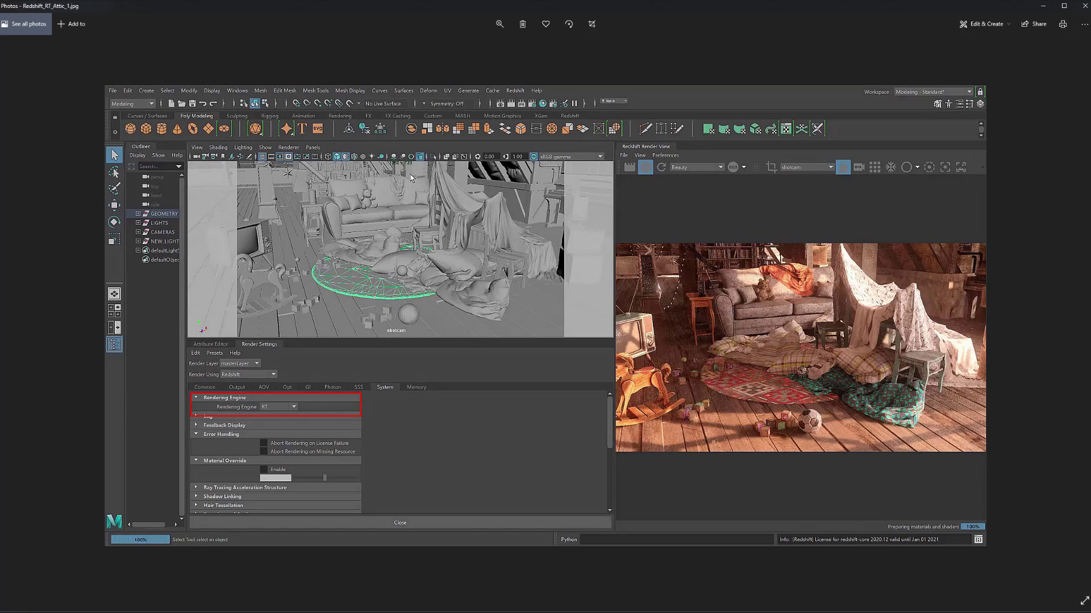
pyautogui.click(1081, 6)
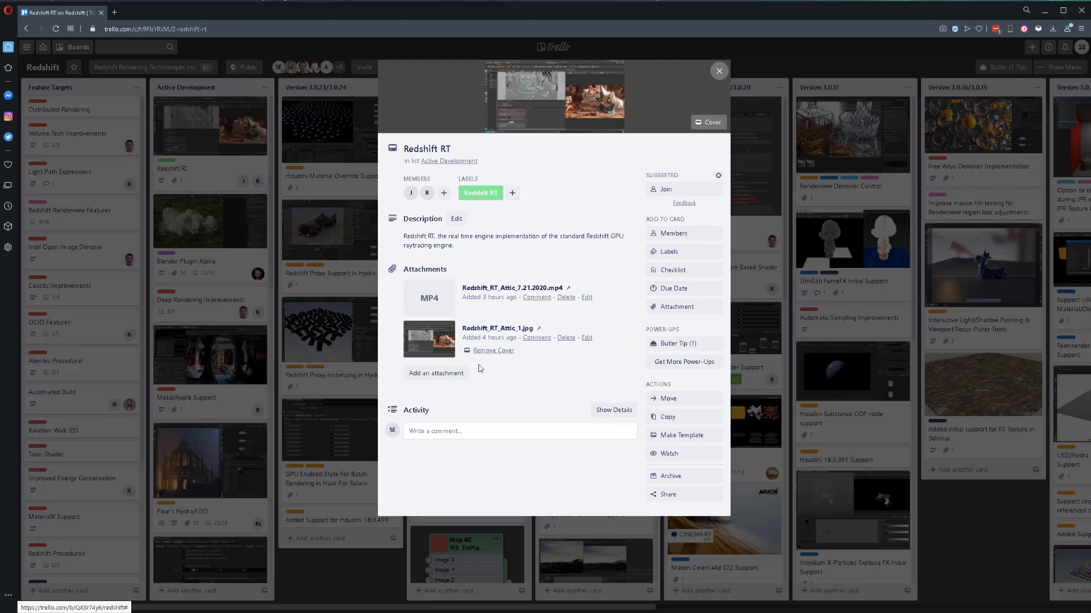
pyautogui.click(802, 56)
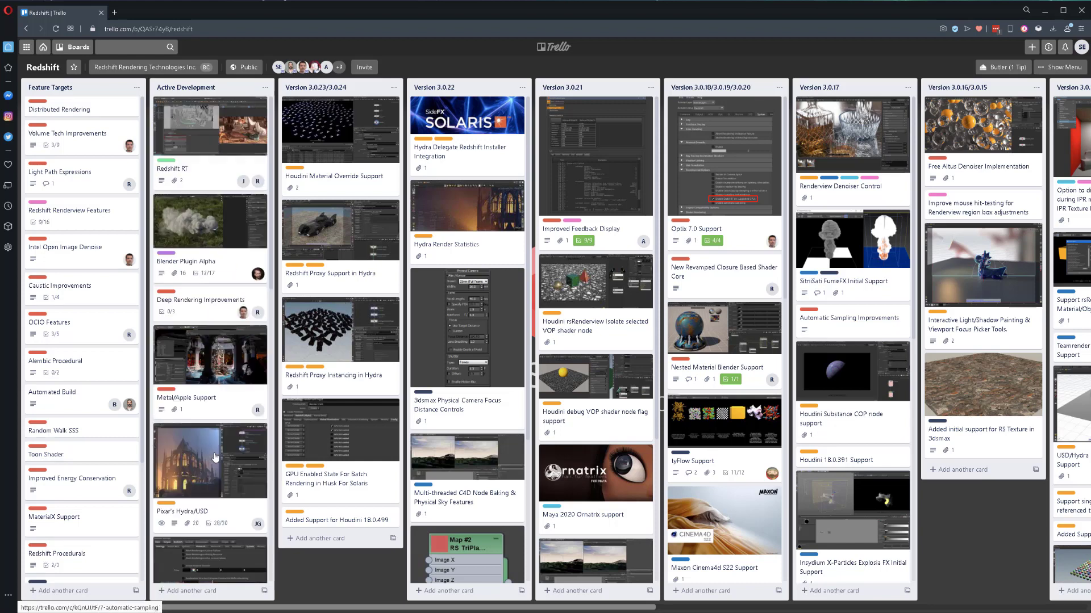
# - Look through the Active Development list on the Redshift board and return to its first card
pyautogui.scroll(-2, 215, 457)
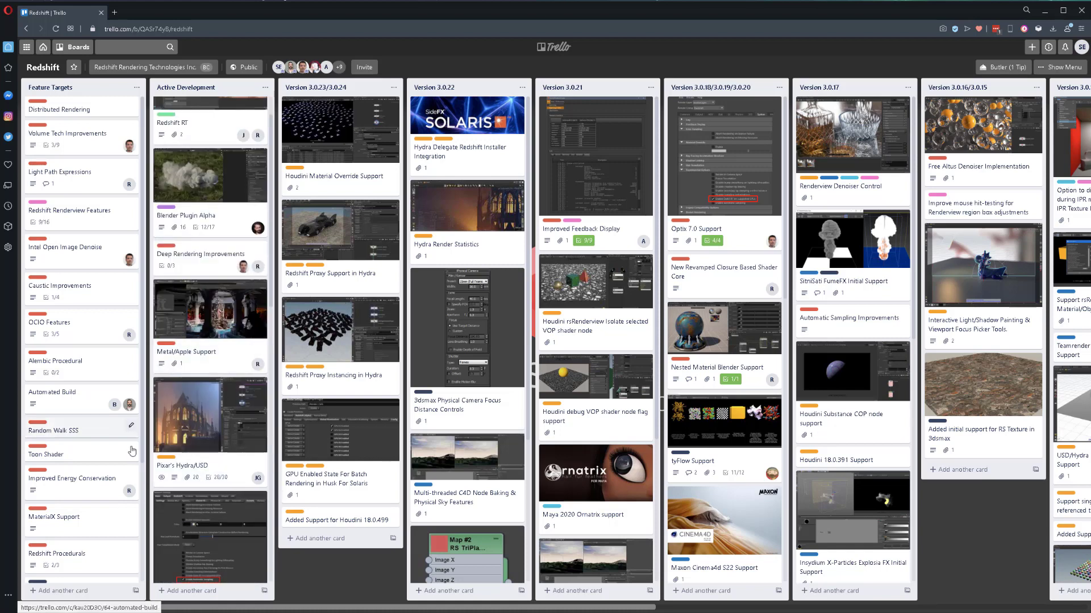
pyautogui.scroll(-10, 186, 346)
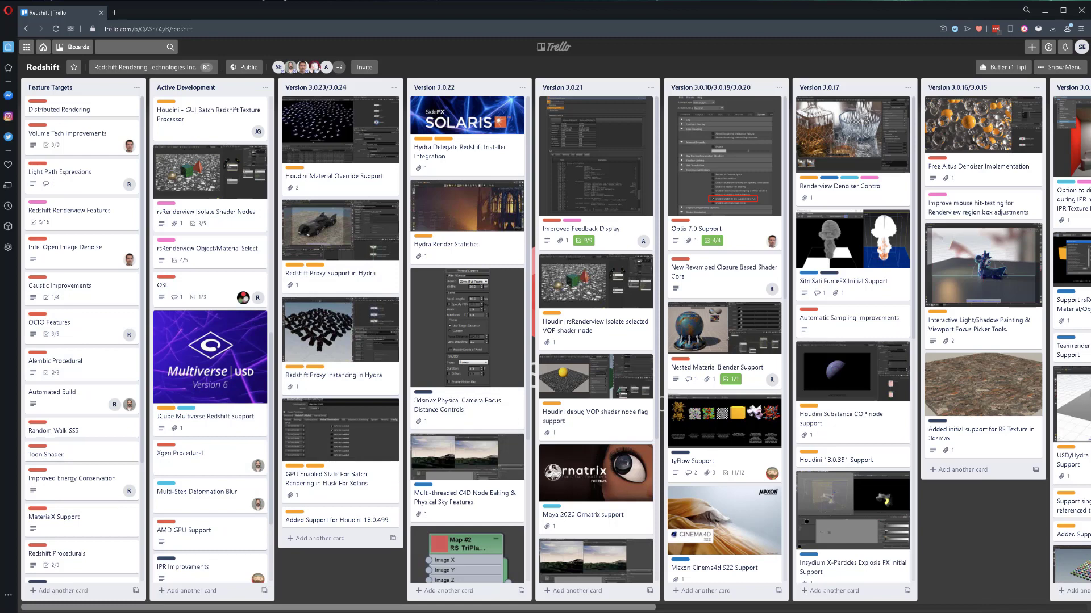
pyautogui.scroll(7, 221, 430)
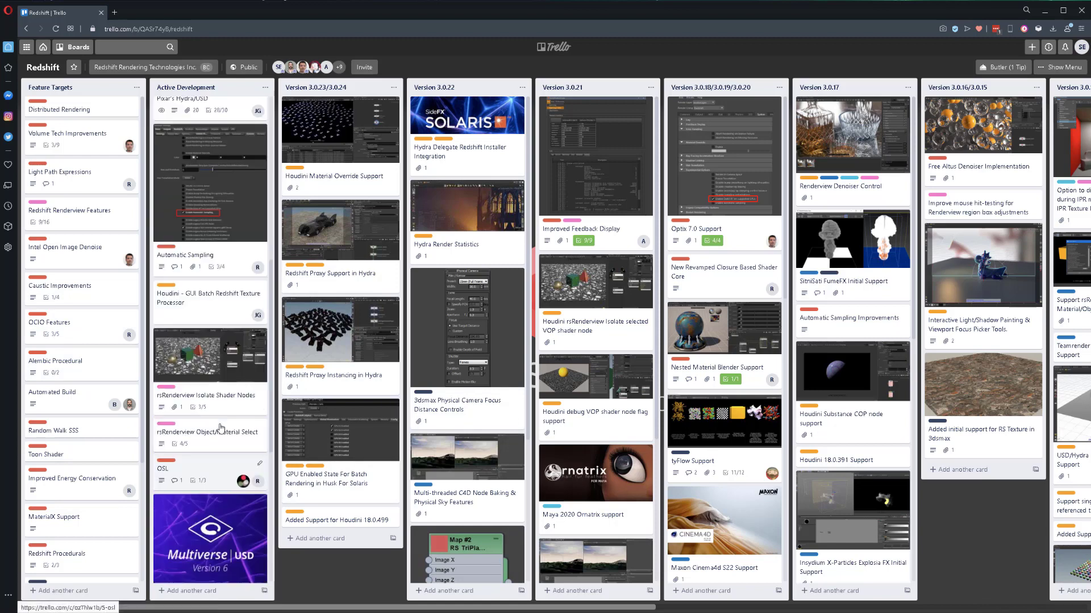
pyautogui.scroll(3, 220, 430)
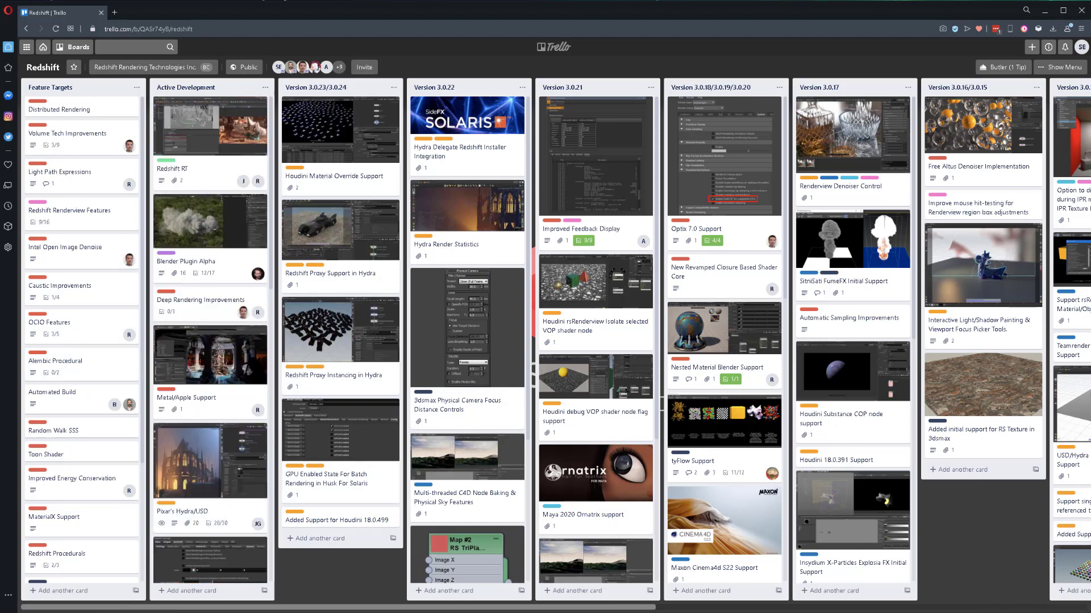